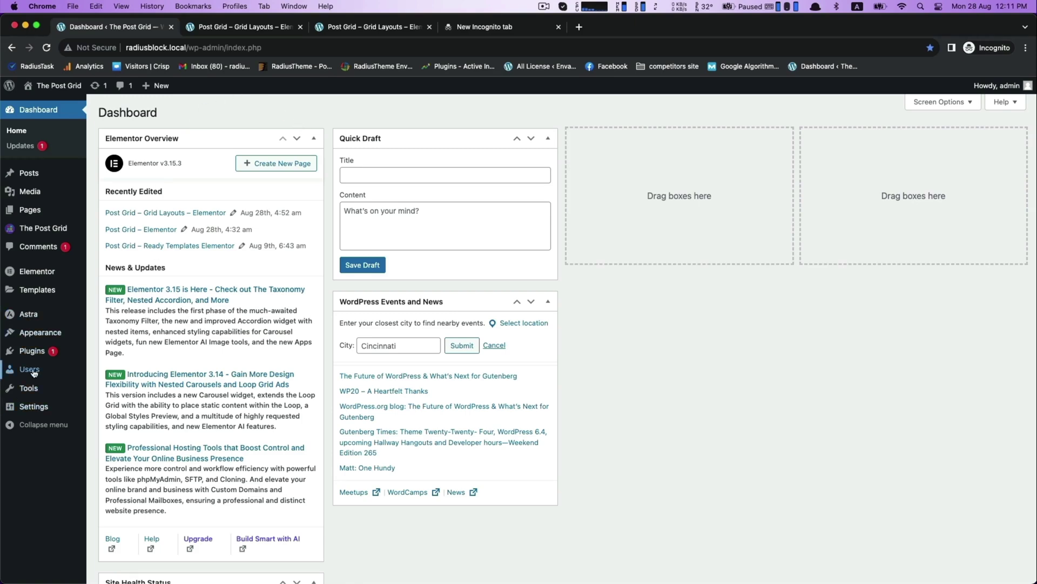
# - Confirm the Elementor and The Post Grid plugins are installed and active
pyautogui.moveTo(36, 353)
pyautogui.click(108, 353)
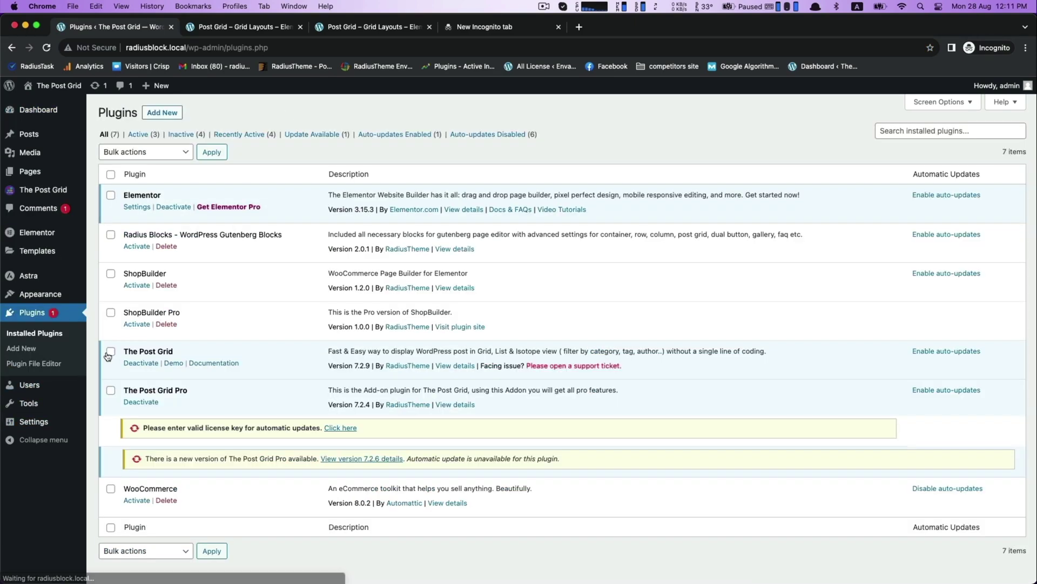
pyautogui.click(139, 134)
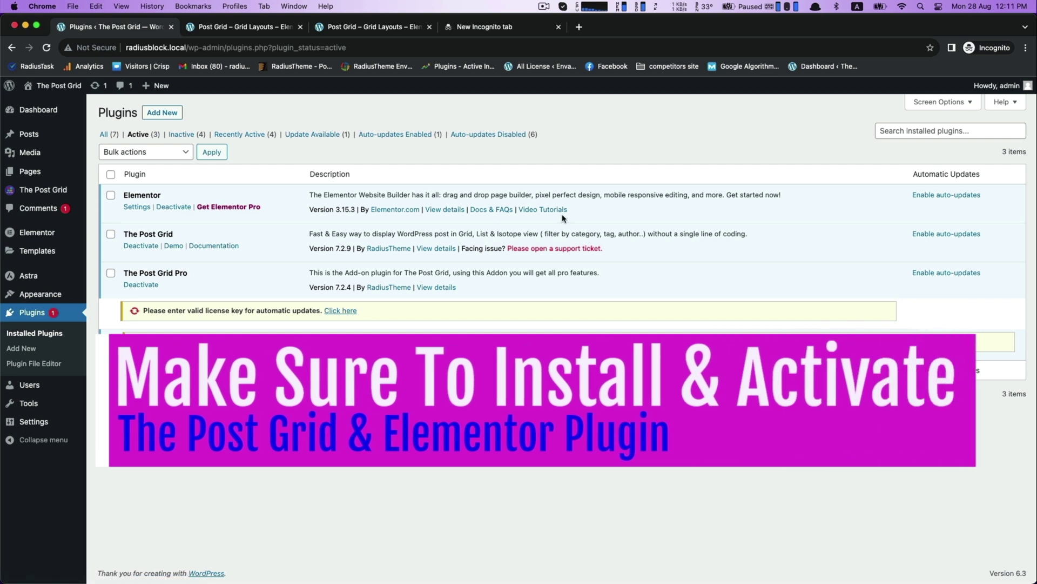
pyautogui.doubleClick(125, 196)
pyautogui.moveTo(141, 233)
pyautogui.mouseDown()
pyautogui.moveTo(170, 234)
pyautogui.moveTo(142, 233)
pyautogui.mouseUp()
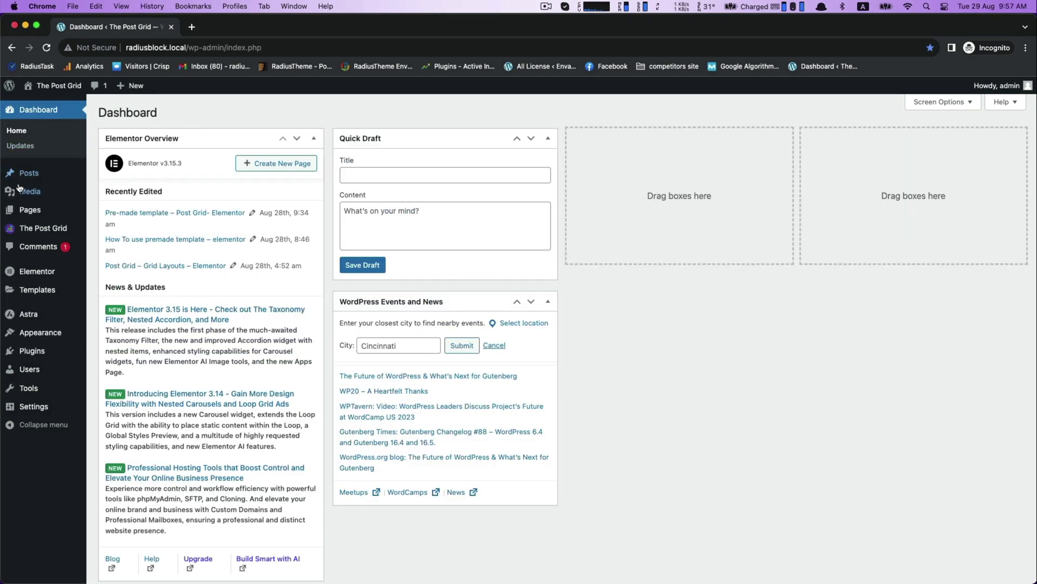
# - Add a page titled 'List Layouts - Post Grid - Elementor' and edit it with Elementor
pyautogui.moveTo(32, 210)
pyautogui.click(103, 213)
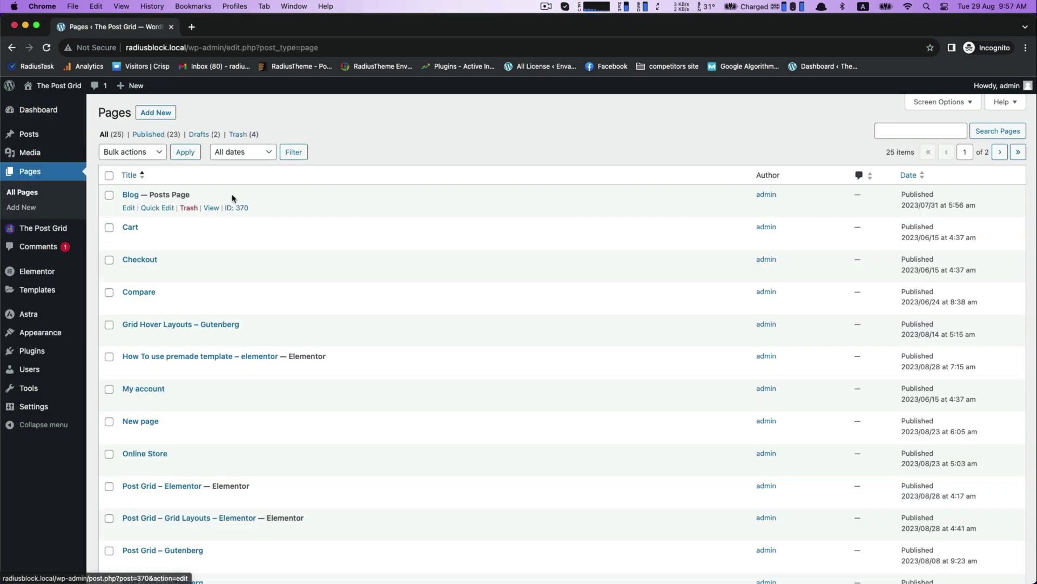
pyautogui.click(153, 110)
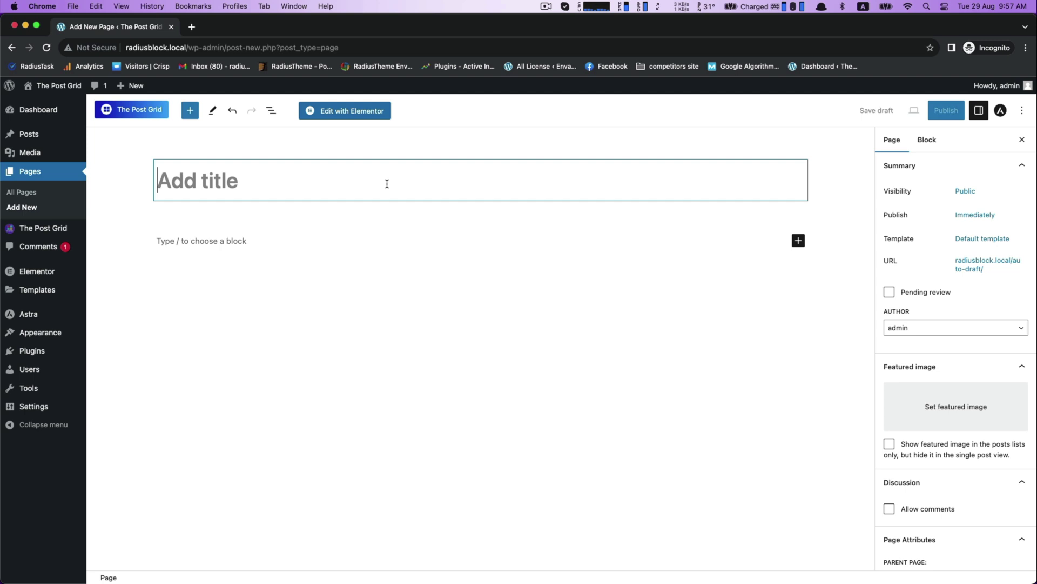
pyautogui.write('List')
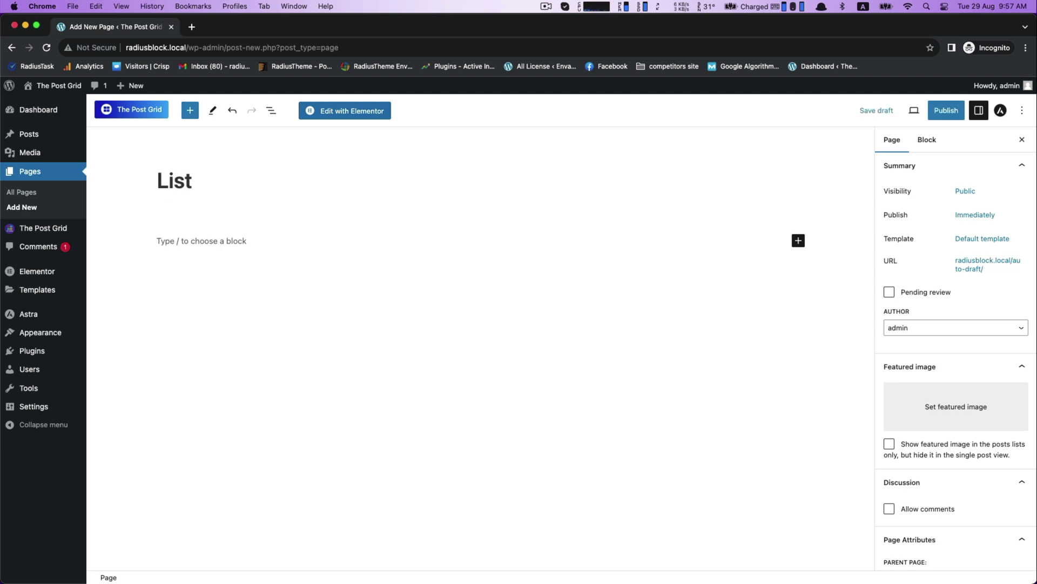
pyautogui.write(' Layouts')
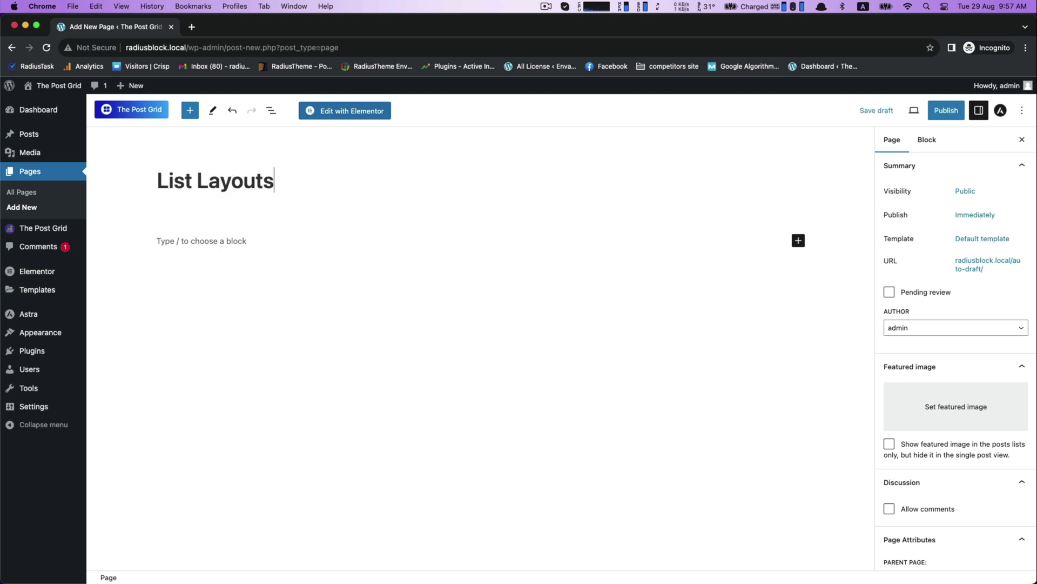
pyautogui.write(' - Post Grid')
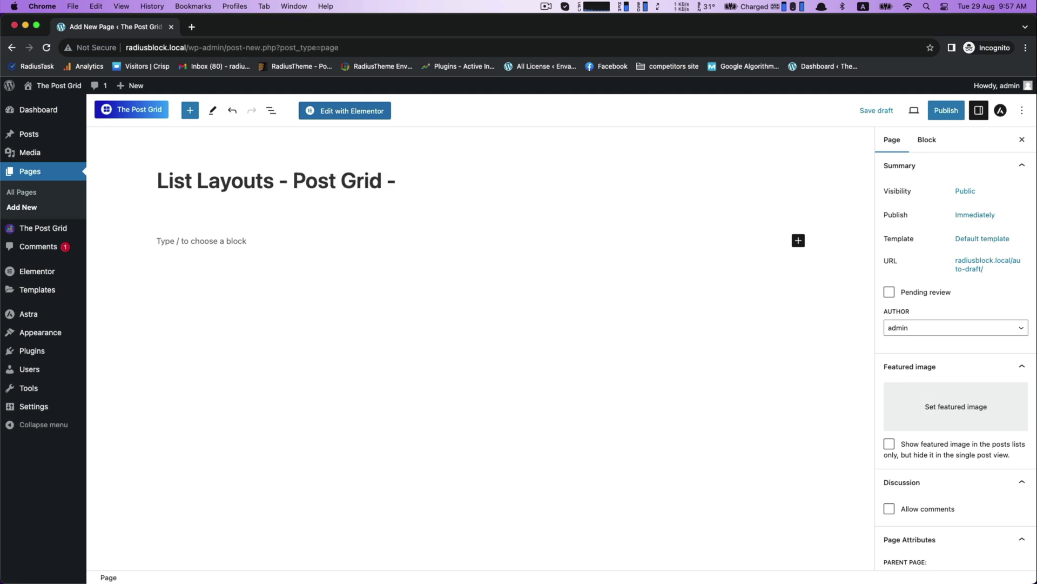
pyautogui.write(' - Elementor')
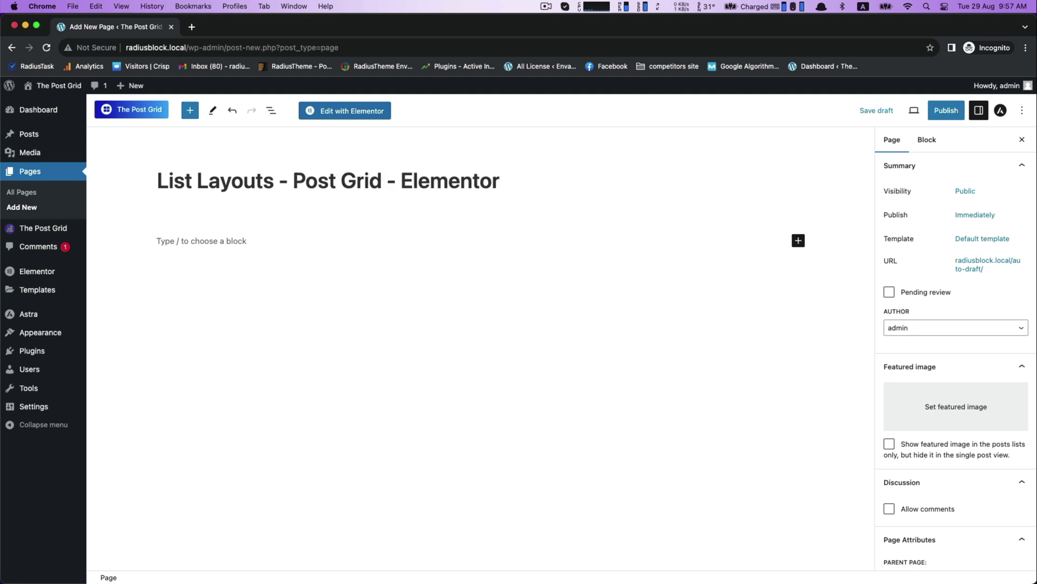
pyautogui.moveTo(29, 236)
pyautogui.click(344, 110)
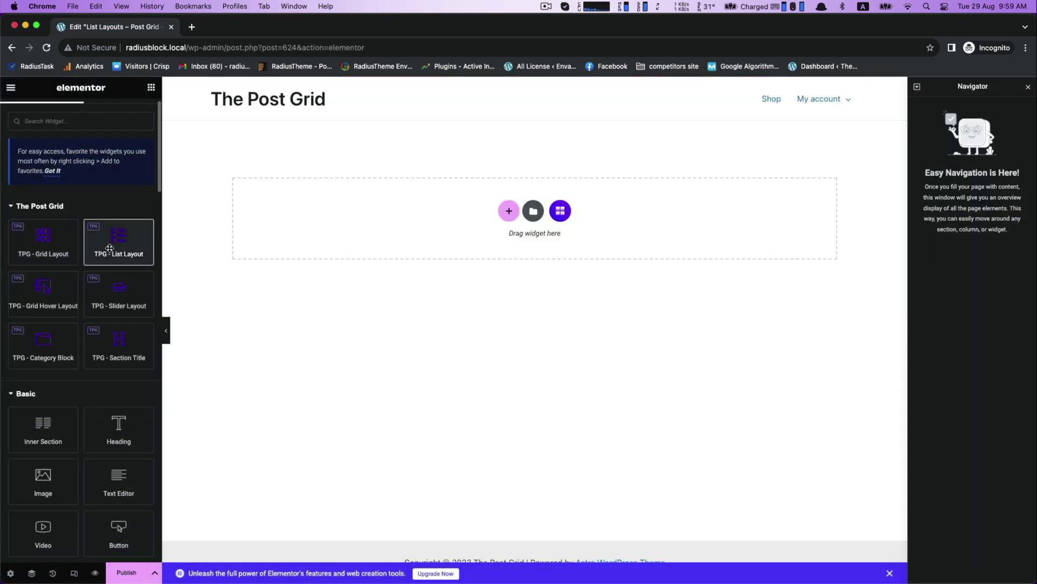
# - Place the TPG - List Layout widget into the empty section
pyautogui.moveTo(119, 242); pyautogui.dragTo(347, 229)
pyautogui.scroll(-5, 347, 228)
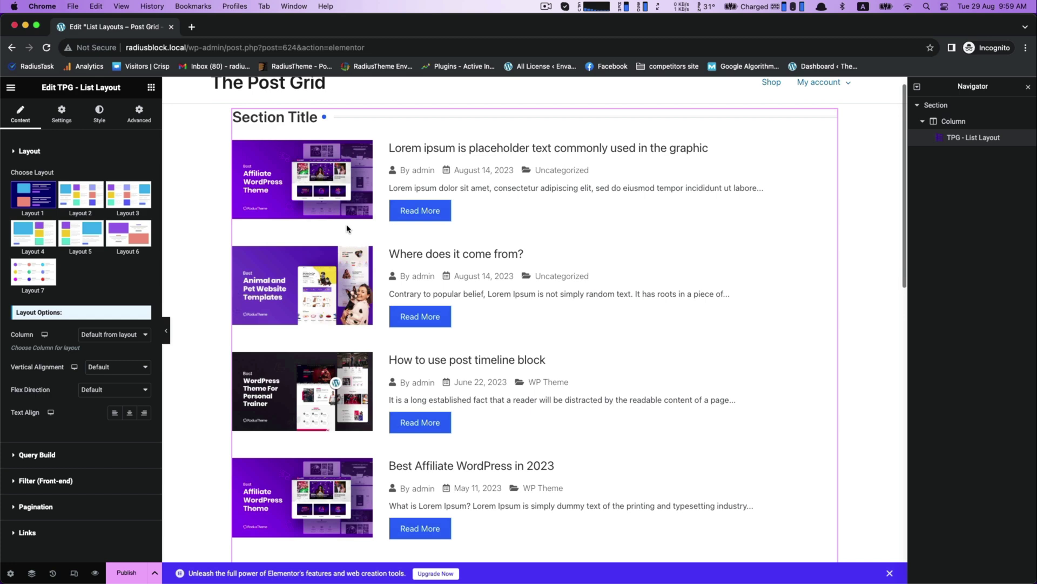
pyautogui.scroll(5, 347, 229)
pyautogui.scroll(-1, 347, 228)
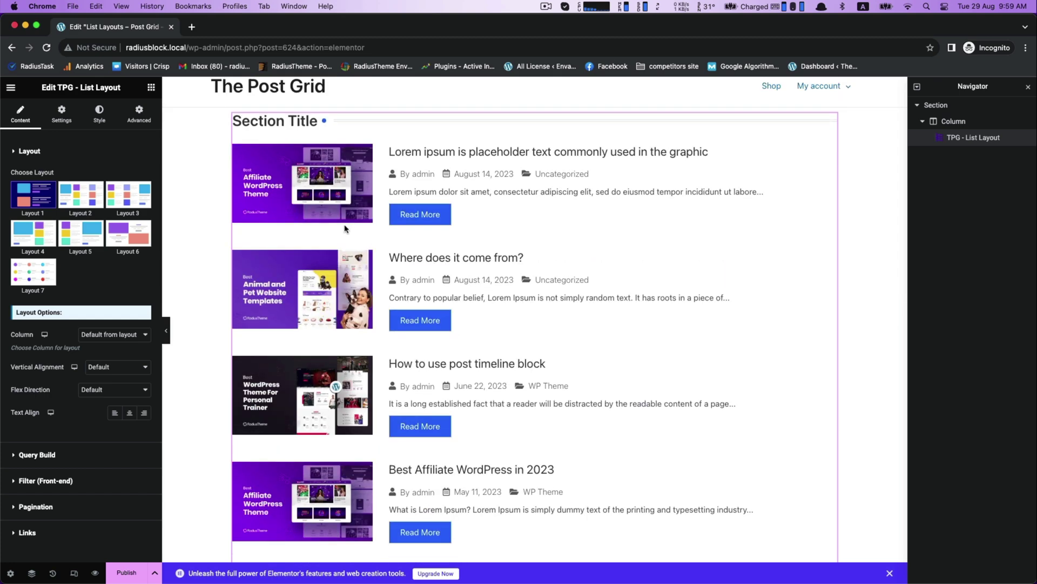
# - Preview Layouts 2 through 7, then settle on Layout 1 with default columns
pyautogui.click(81, 194)
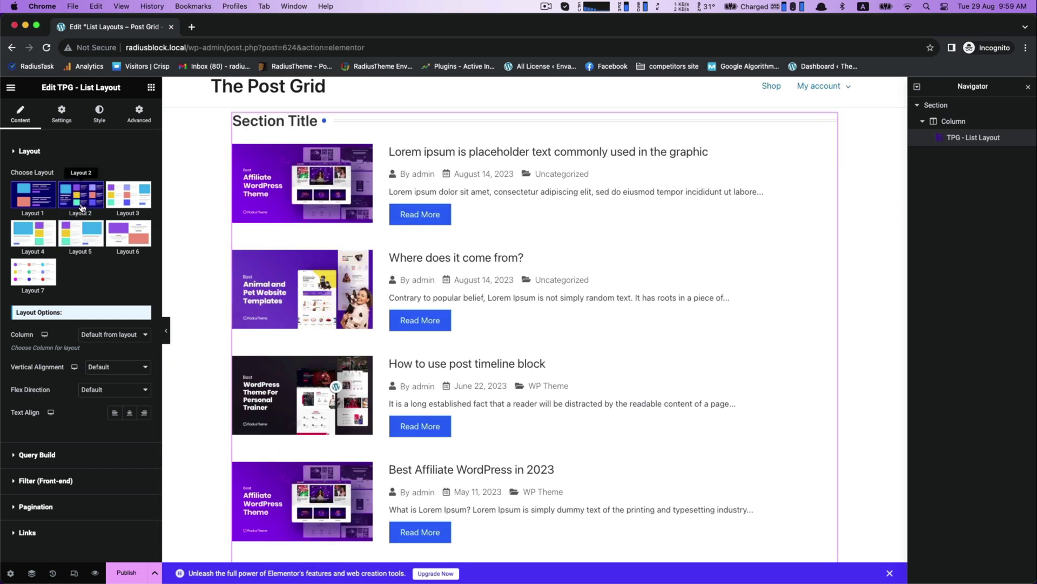
pyautogui.click(144, 205)
pyautogui.click(18, 233)
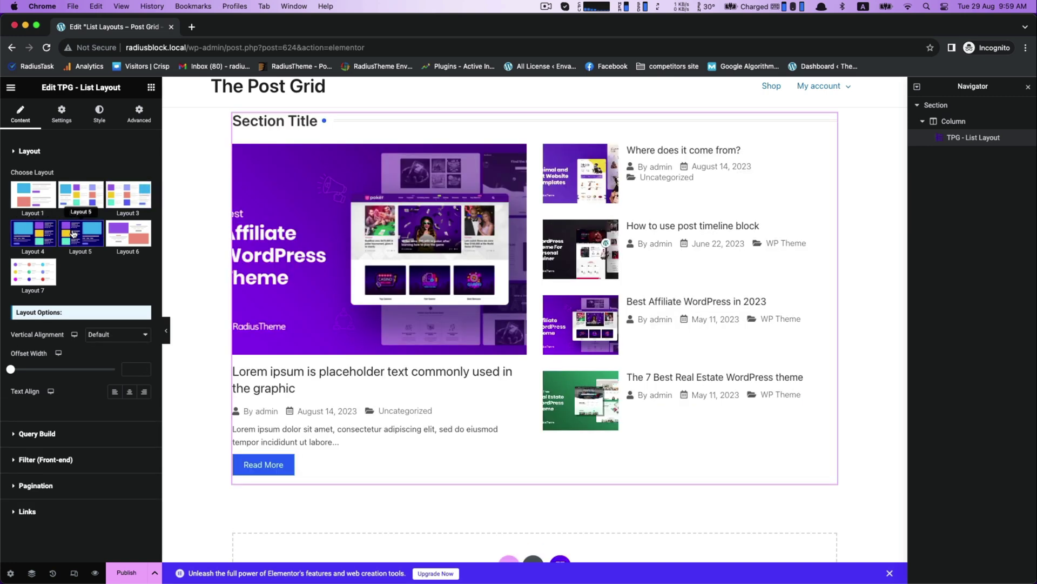
pyautogui.click(74, 234)
pyautogui.click(128, 232)
pyautogui.click(45, 269)
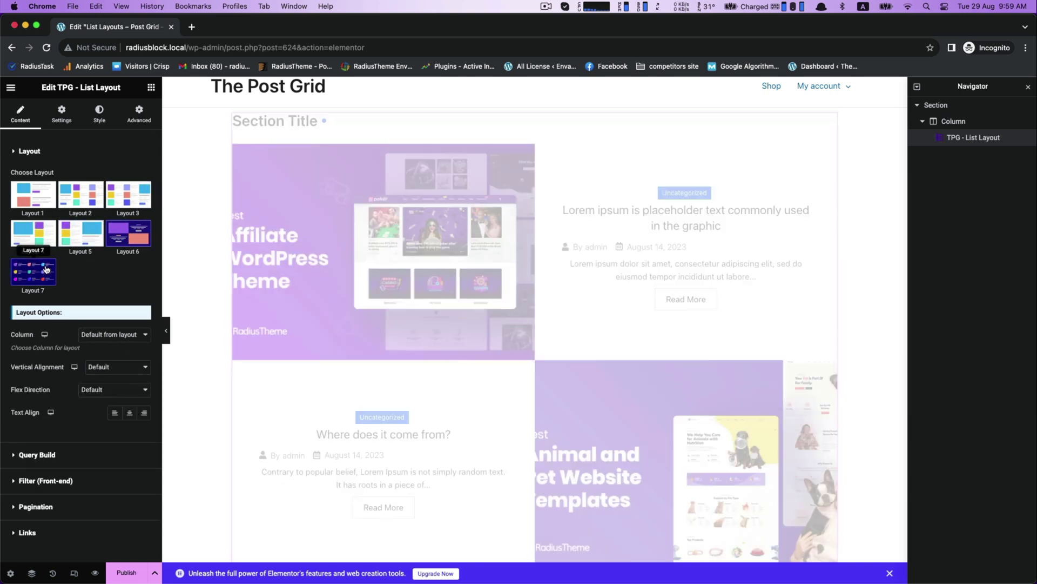
pyautogui.click(35, 196)
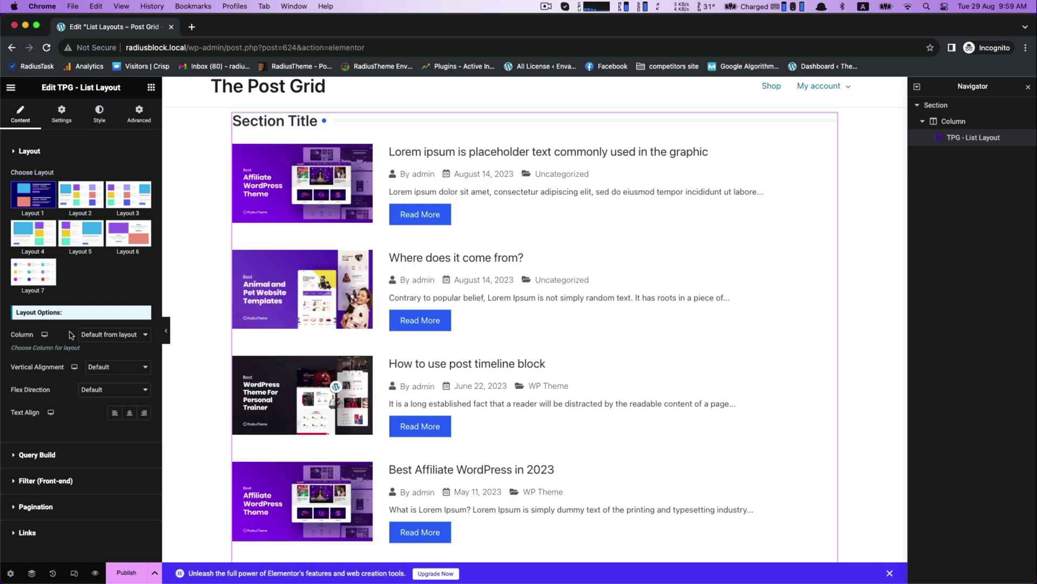
pyautogui.click(114, 336)
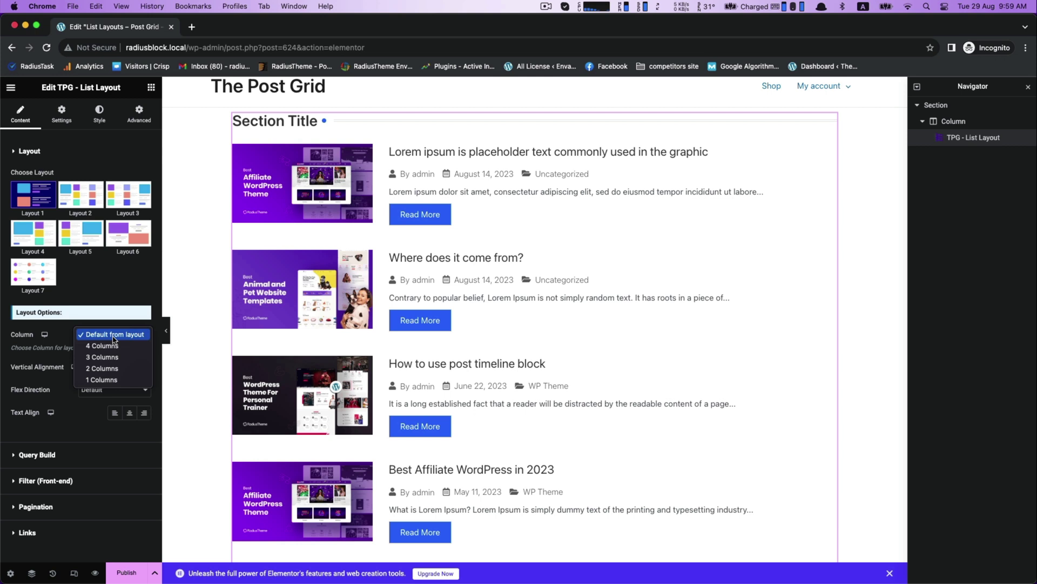
pyautogui.click(113, 335)
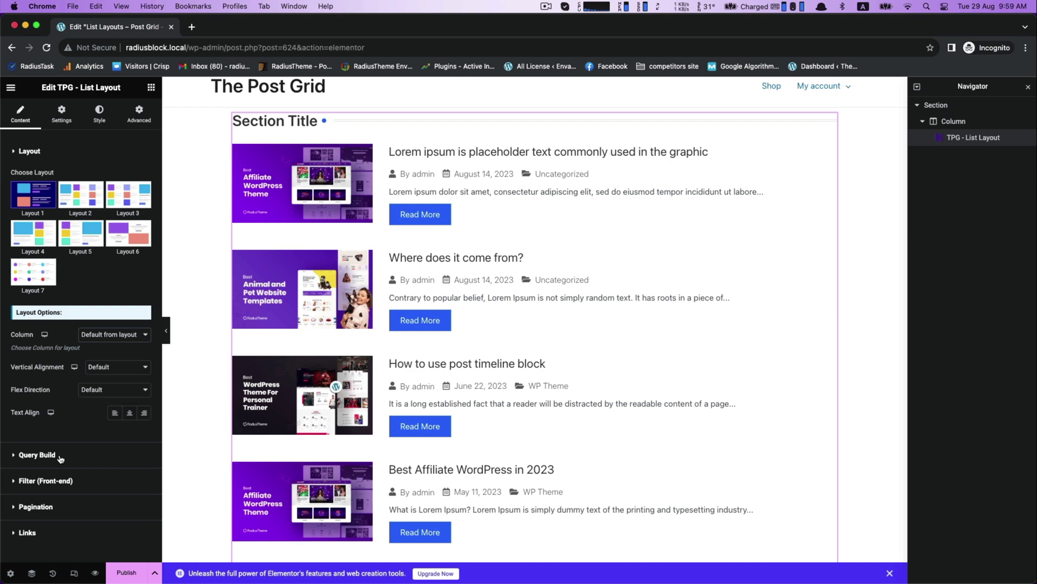
# - In the query settings, set the post limit to 10
pyautogui.click(38, 455)
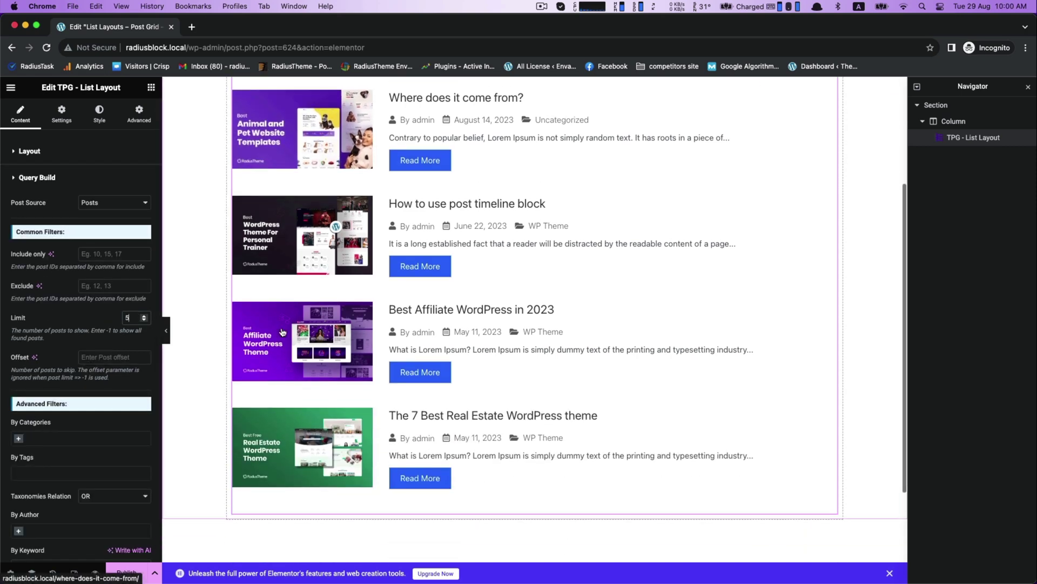
pyautogui.press('BackSpace')
pyautogui.write('10')
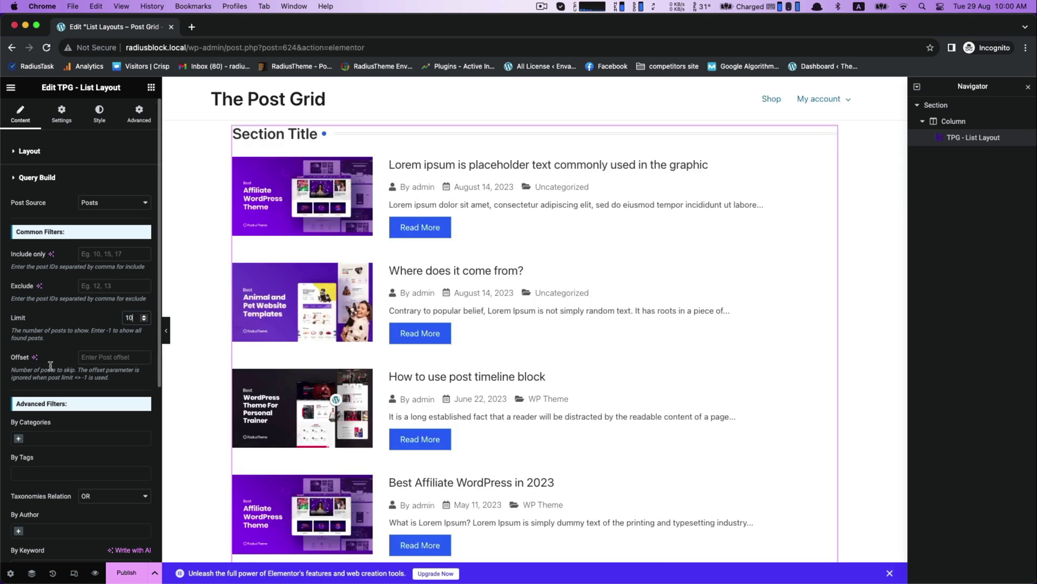
# - Try the WP Theme and HTML Template category filters, then clear them and check authors
pyautogui.scroll(-5, 47, 265)
pyautogui.click(50, 236)
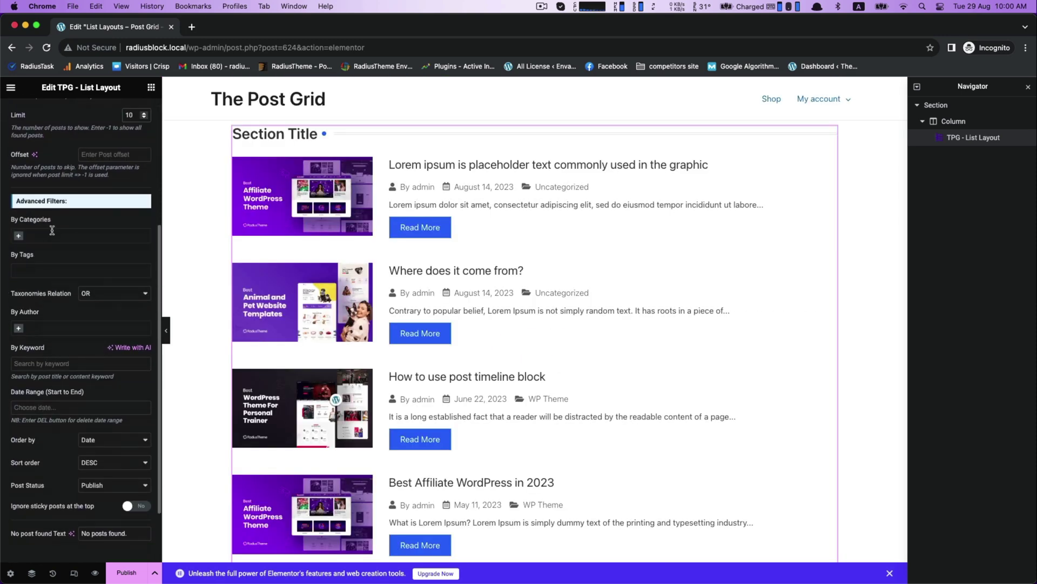
pyautogui.click(38, 262)
pyautogui.scroll(-2, 405, 302)
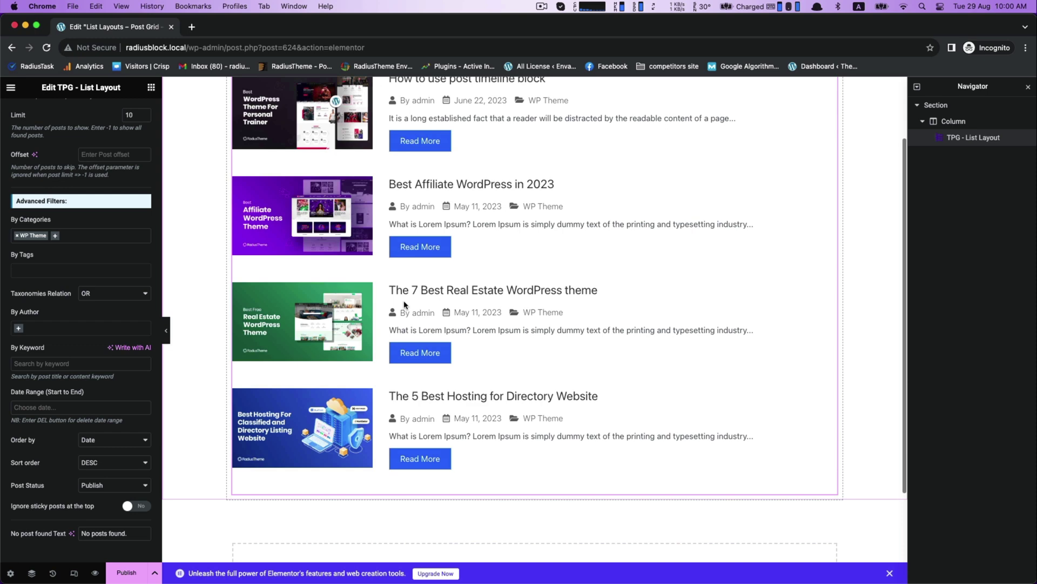
pyautogui.scroll(1, 411, 301)
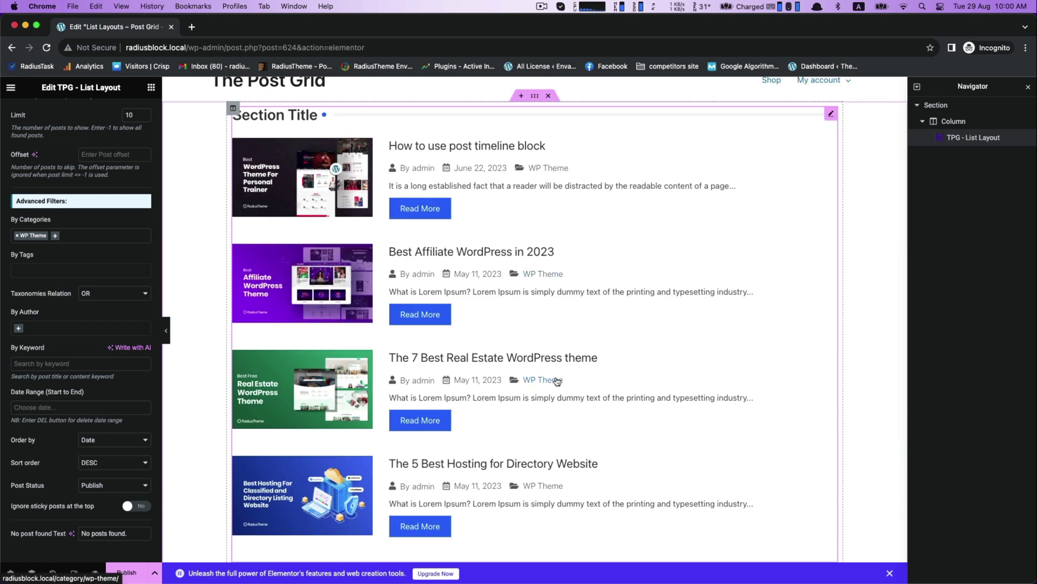
pyautogui.click(18, 236)
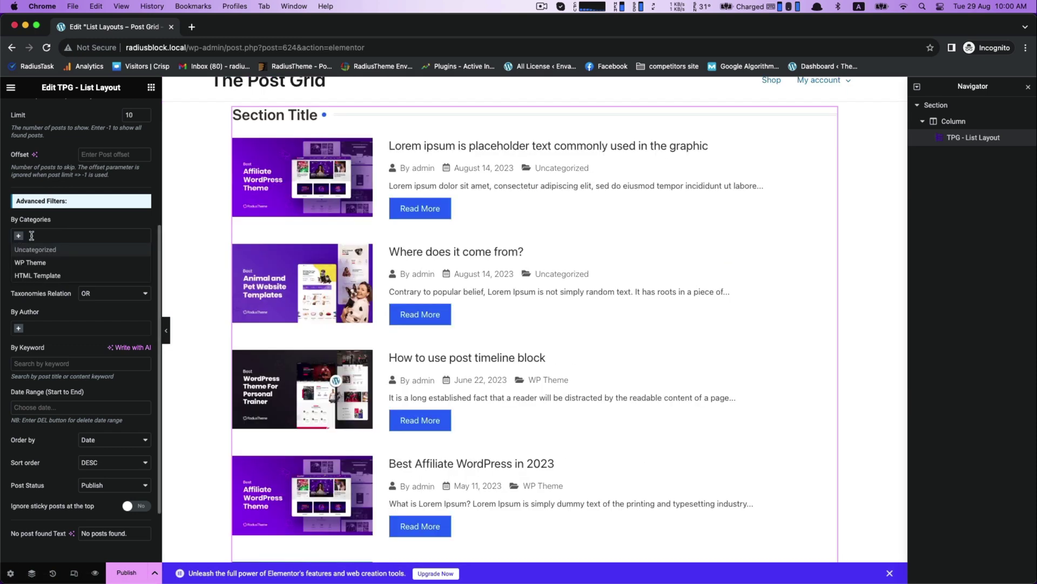
pyautogui.click(33, 276)
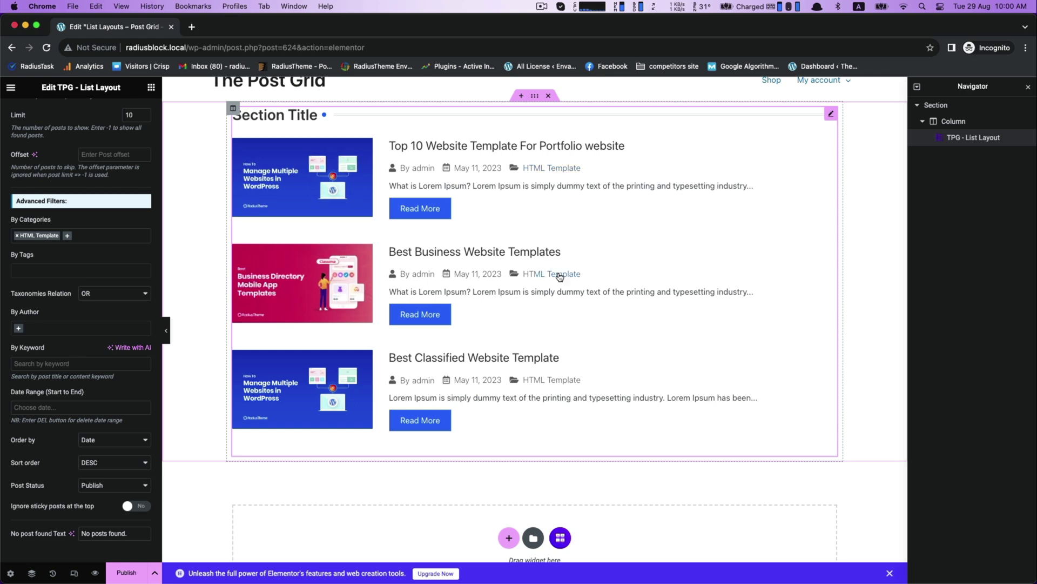
pyautogui.click(17, 235)
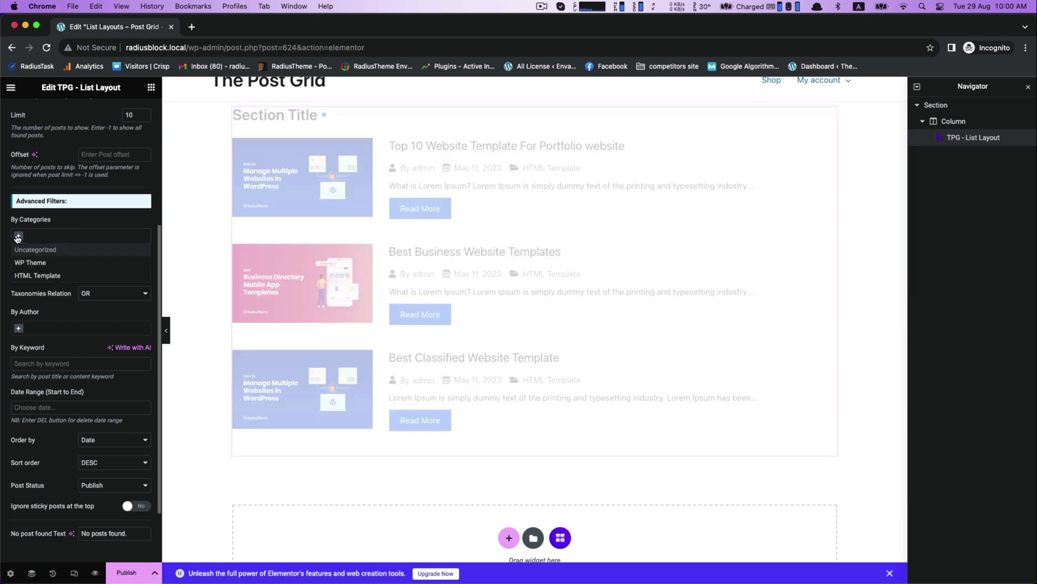
pyautogui.click(7, 238)
pyautogui.scroll(-2, 15, 245)
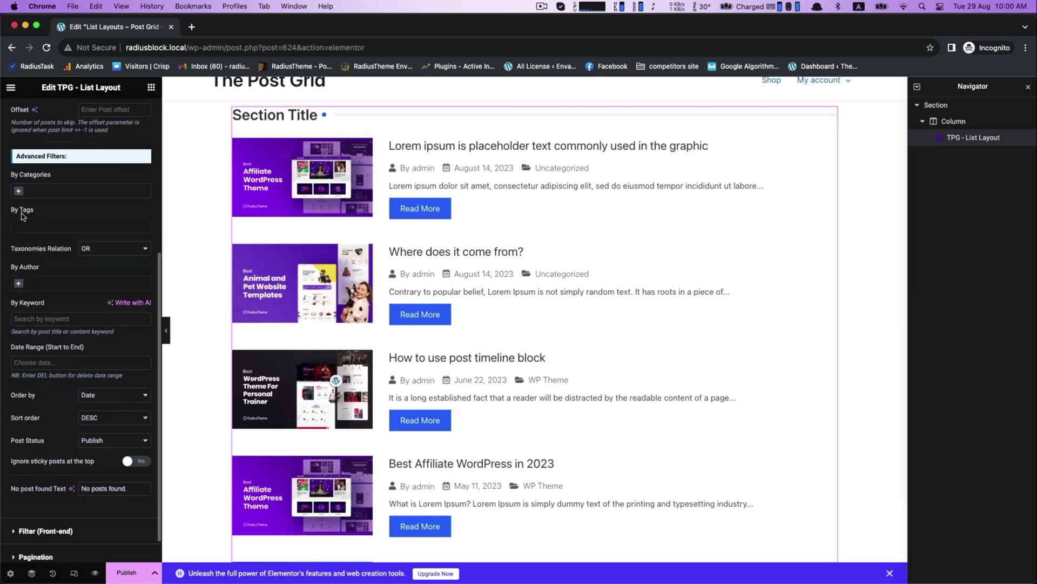
pyautogui.scroll(-2, 27, 226)
pyautogui.click(38, 249)
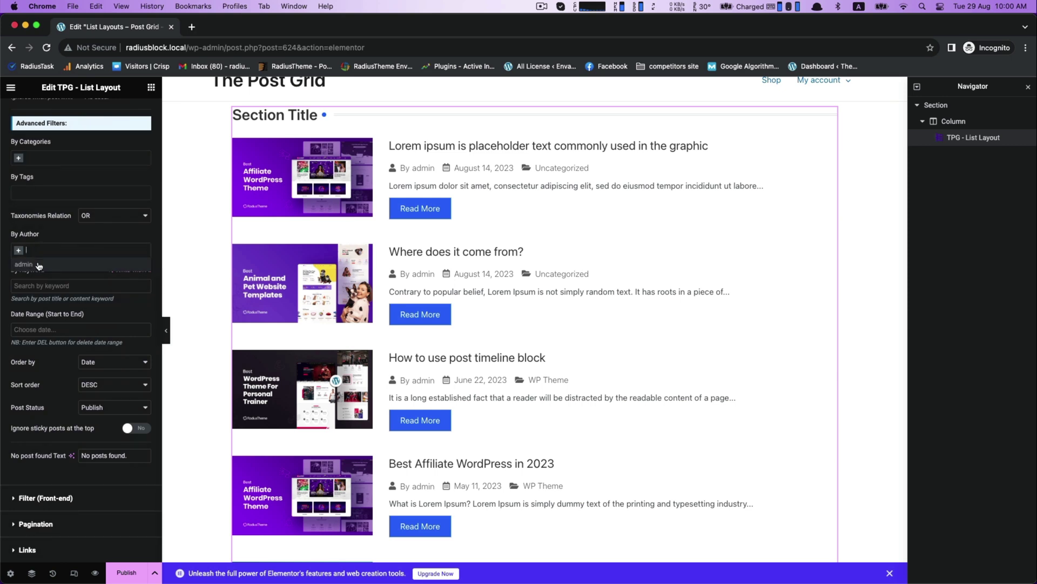
# - Order the posts by Title and expand the front-end filter settings
pyautogui.click(119, 362)
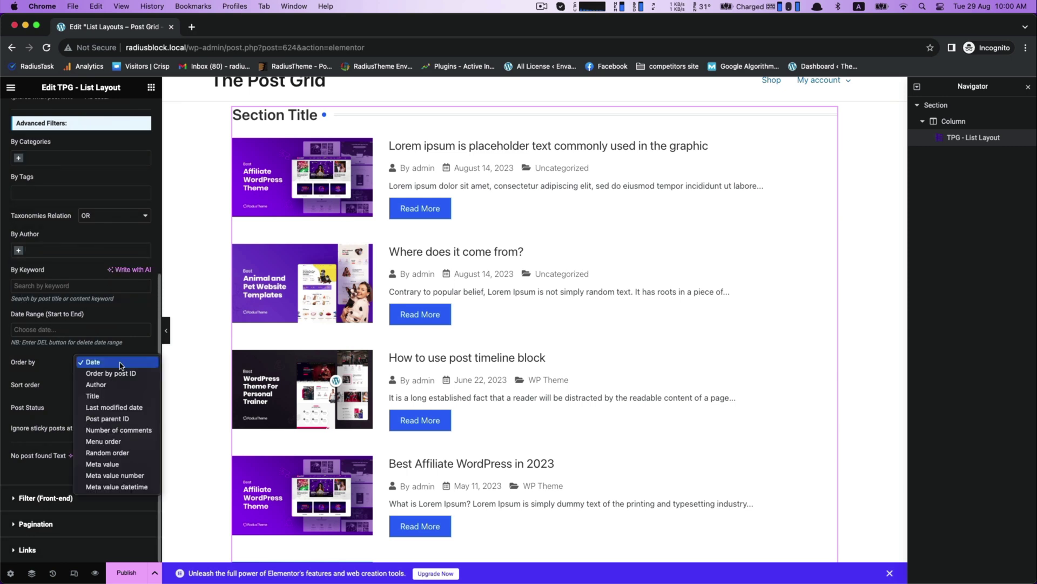
pyautogui.click(119, 363)
pyautogui.click(115, 366)
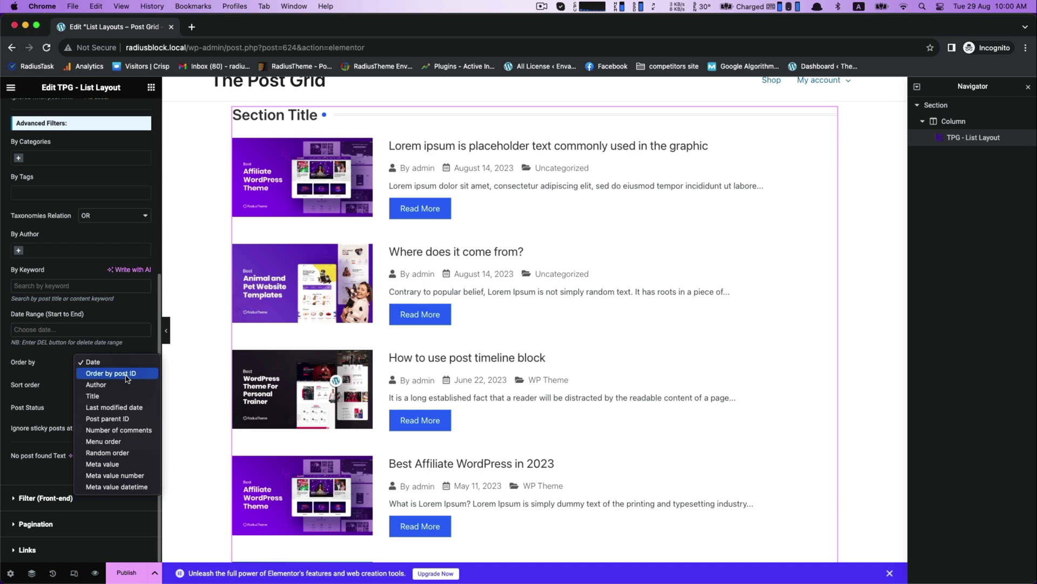
pyautogui.click(93, 396)
pyautogui.click(105, 368)
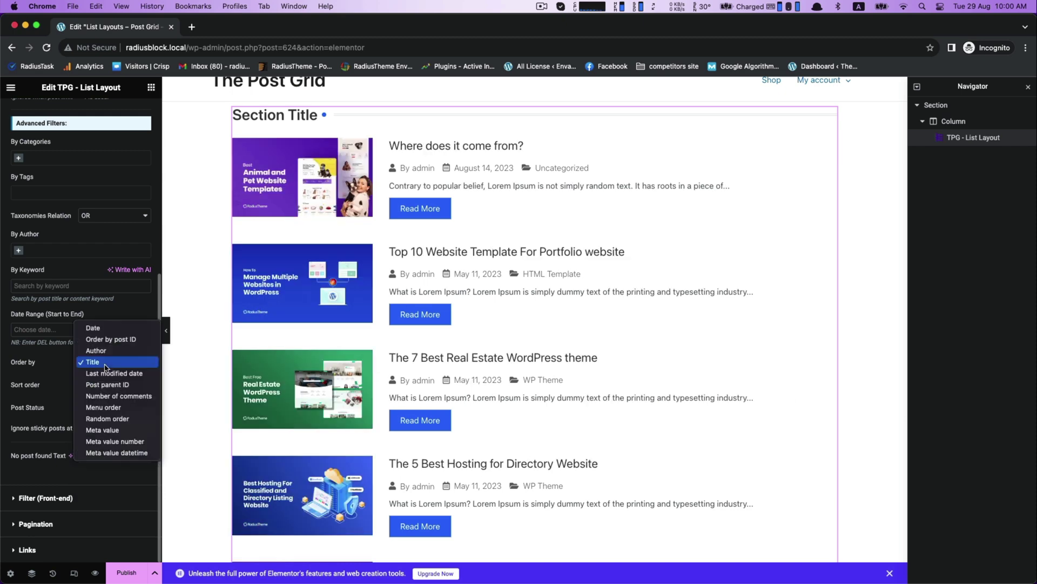
pyautogui.click(47, 398)
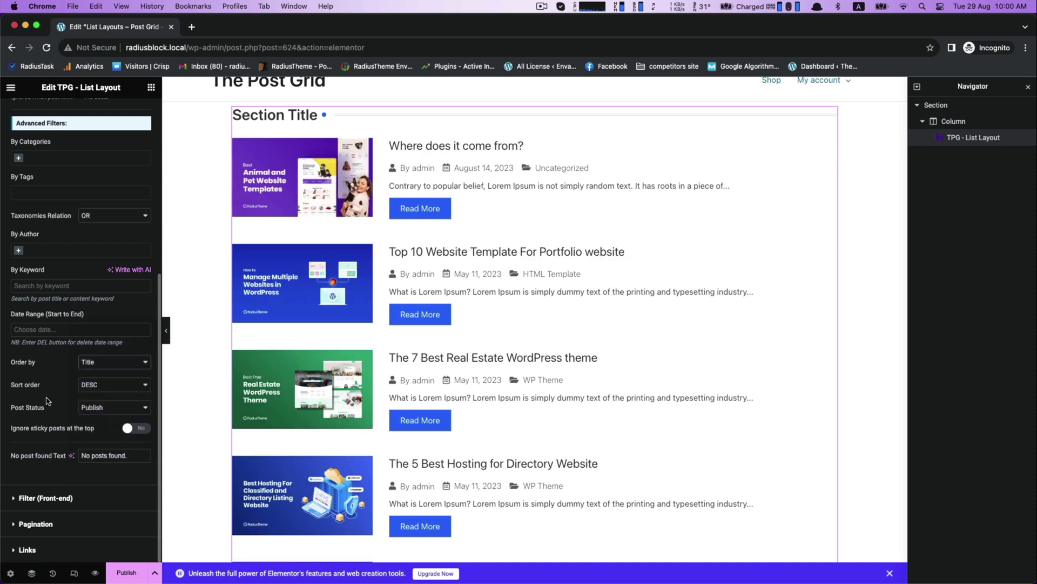
pyautogui.click(60, 502)
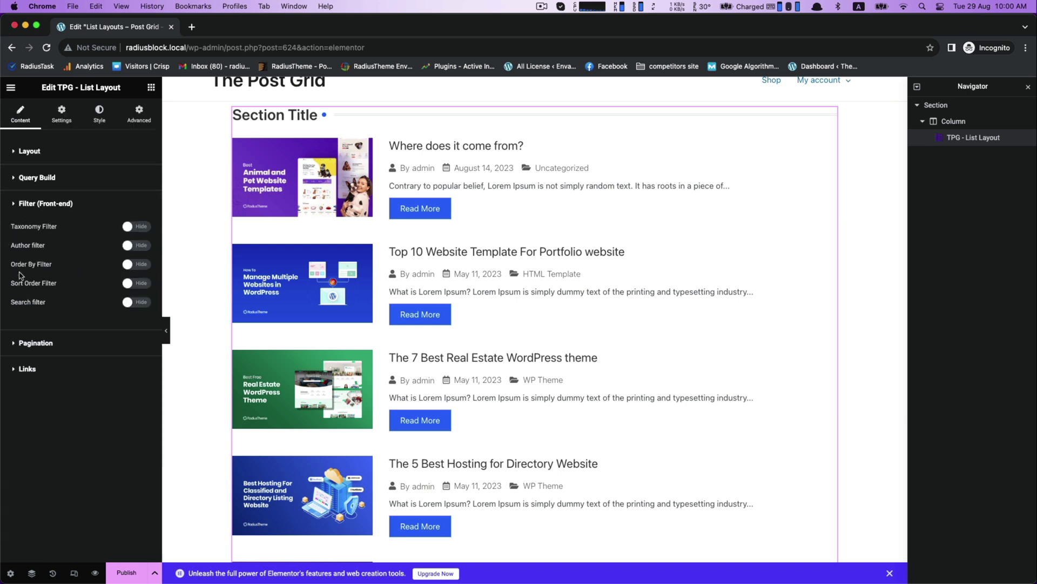
# - Try the category, author, order-by and sort-order front-end filters, then turn them all off
pyautogui.click(144, 228)
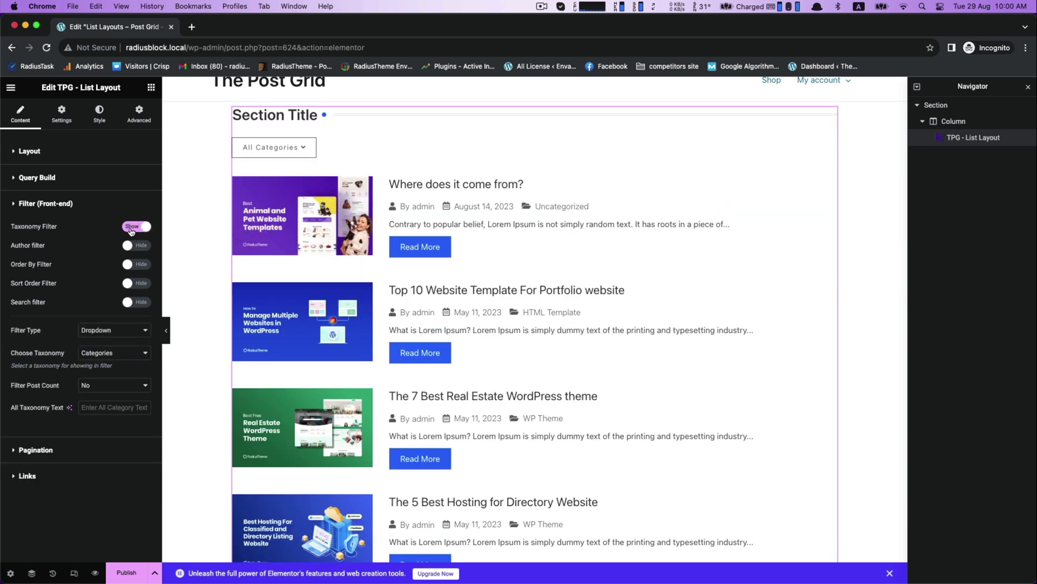
pyautogui.click(142, 227)
pyautogui.click(143, 246)
pyautogui.click(143, 227)
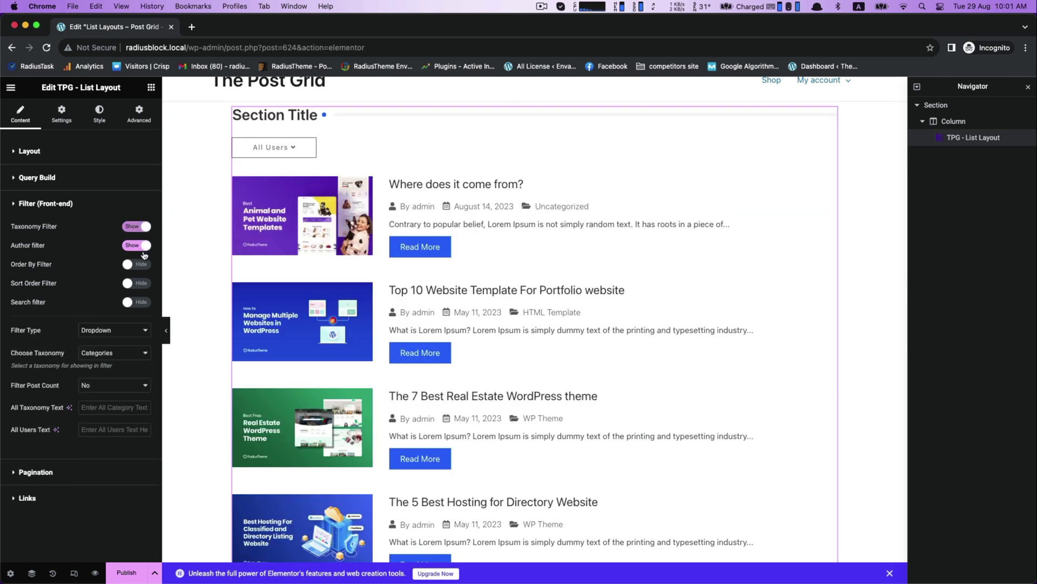
pyautogui.click(143, 263)
pyautogui.click(139, 284)
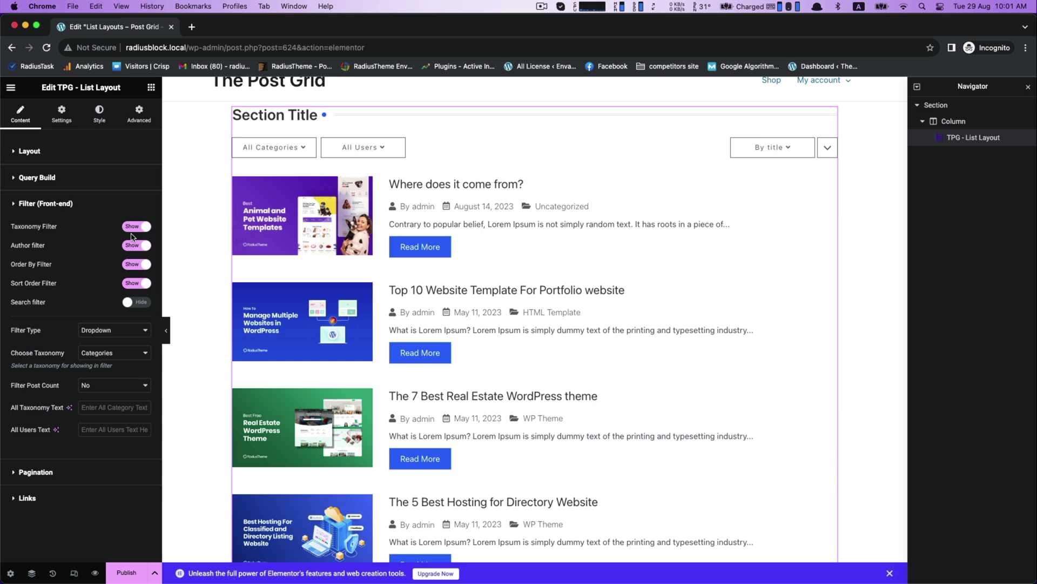
pyautogui.click(131, 228)
pyautogui.click(131, 246)
pyautogui.click(130, 265)
pyautogui.click(130, 280)
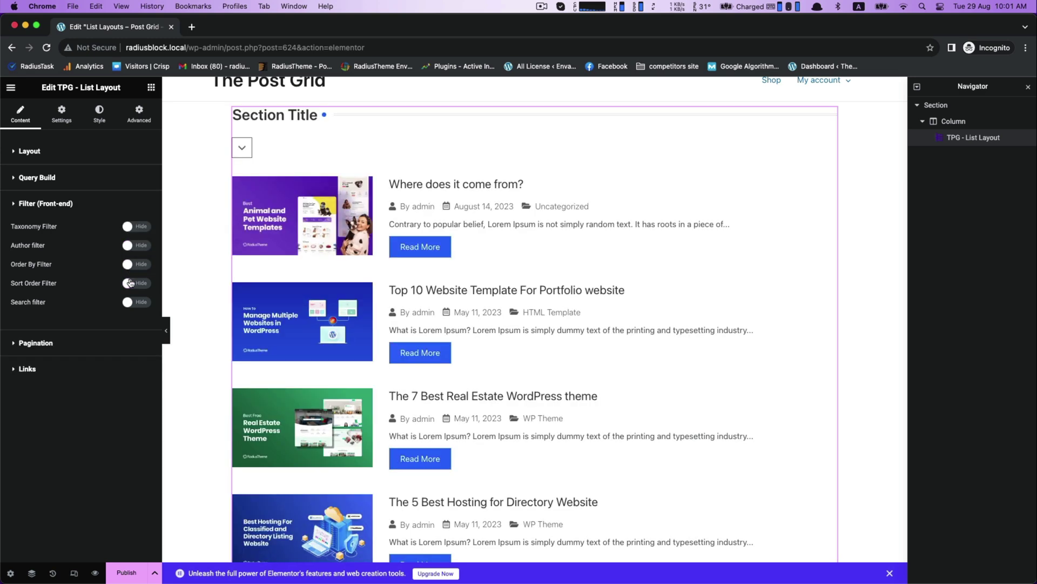
# - Turn on pagination so page links 1 and 2 appear below the posts
pyautogui.click(19, 344)
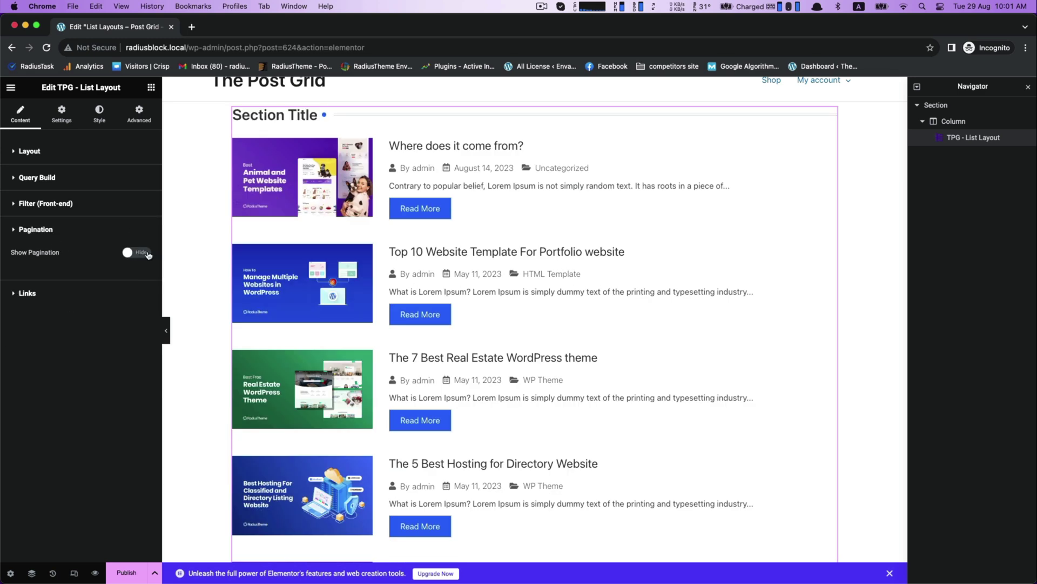
pyautogui.click(143, 252)
pyautogui.scroll(-7, 466, 350)
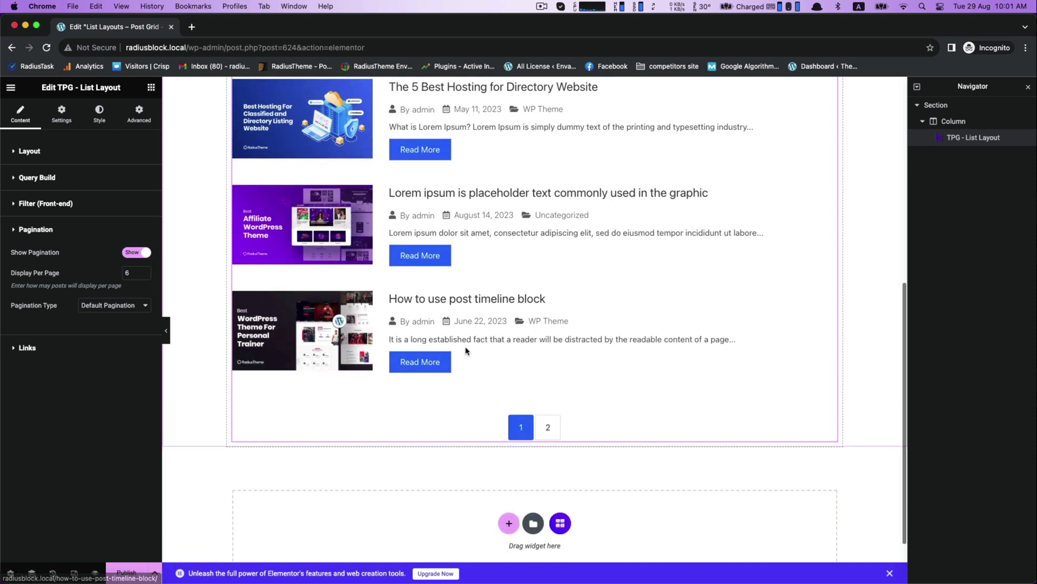
# - Turn pagination off and test hiding the section heading and thumbnails, keeping both shown
pyautogui.click(128, 255)
pyautogui.click(61, 114)
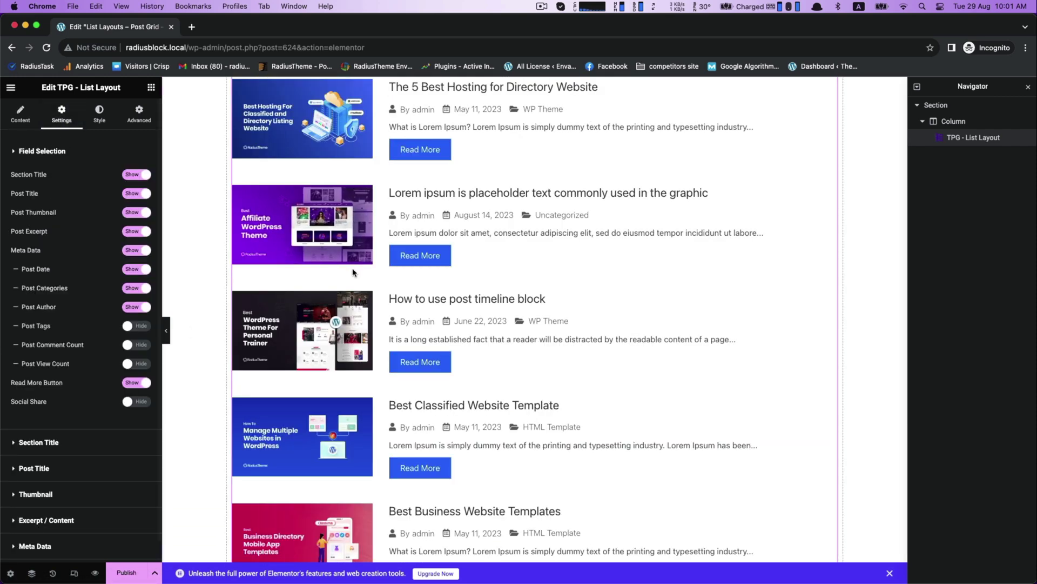
pyautogui.scroll(10, 353, 272)
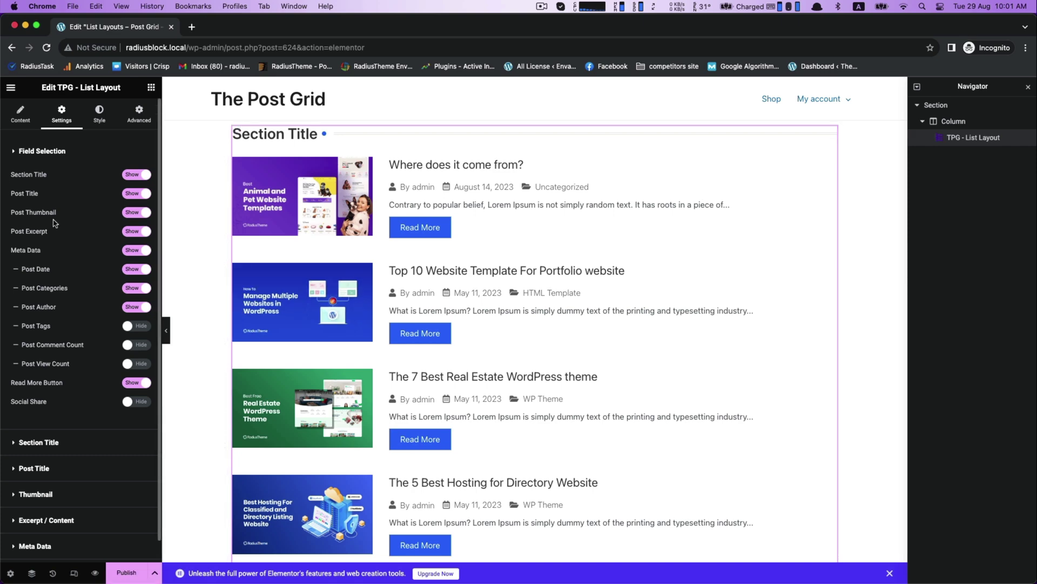
pyautogui.click(127, 174)
pyautogui.click(127, 175)
pyautogui.click(135, 212)
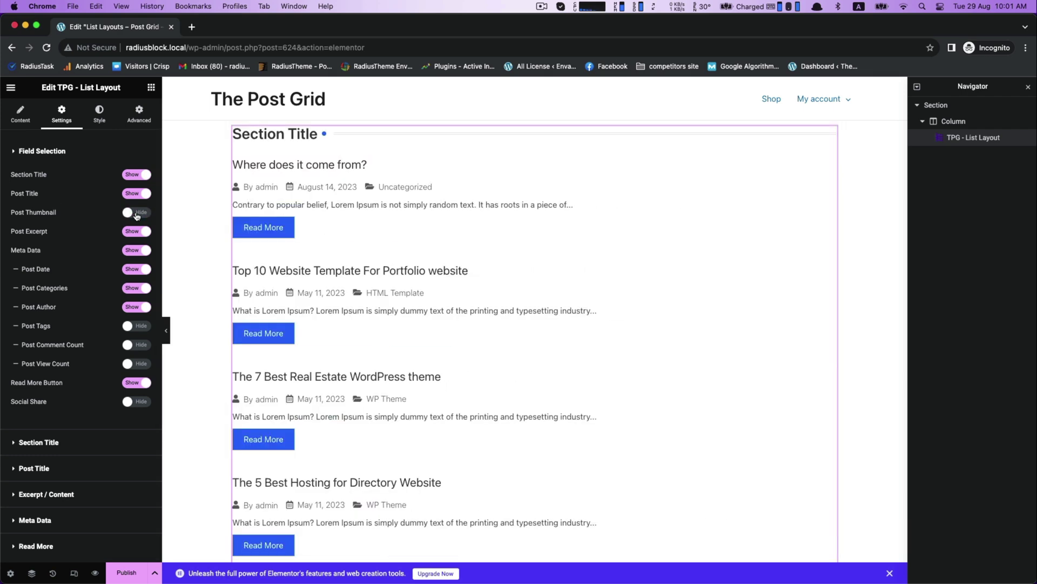
pyautogui.click(136, 214)
# - Hide the meta data, keeping excerpts and Read More buttons and no social share icons
pyautogui.click(128, 232)
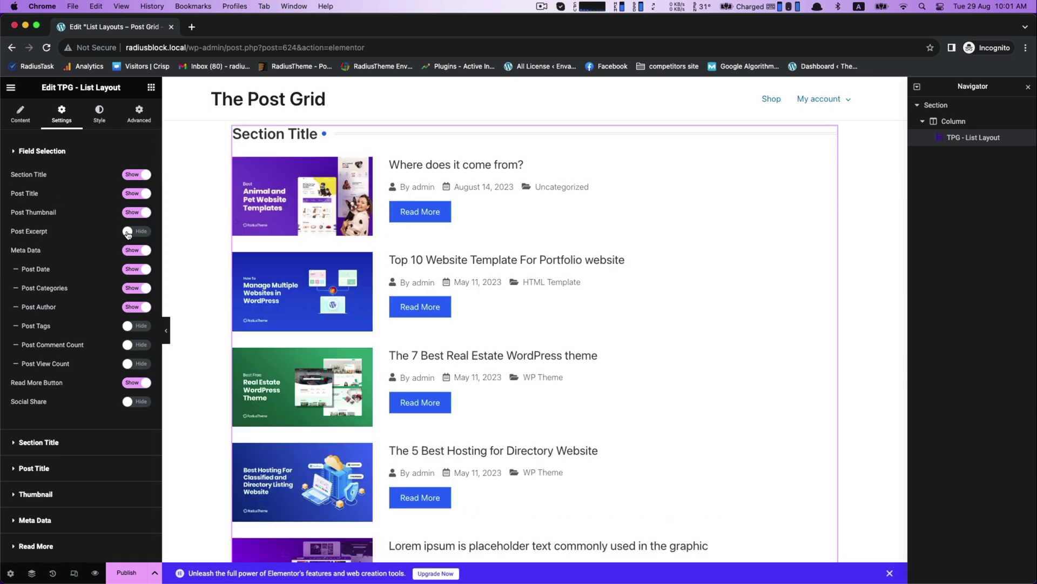
pyautogui.click(139, 233)
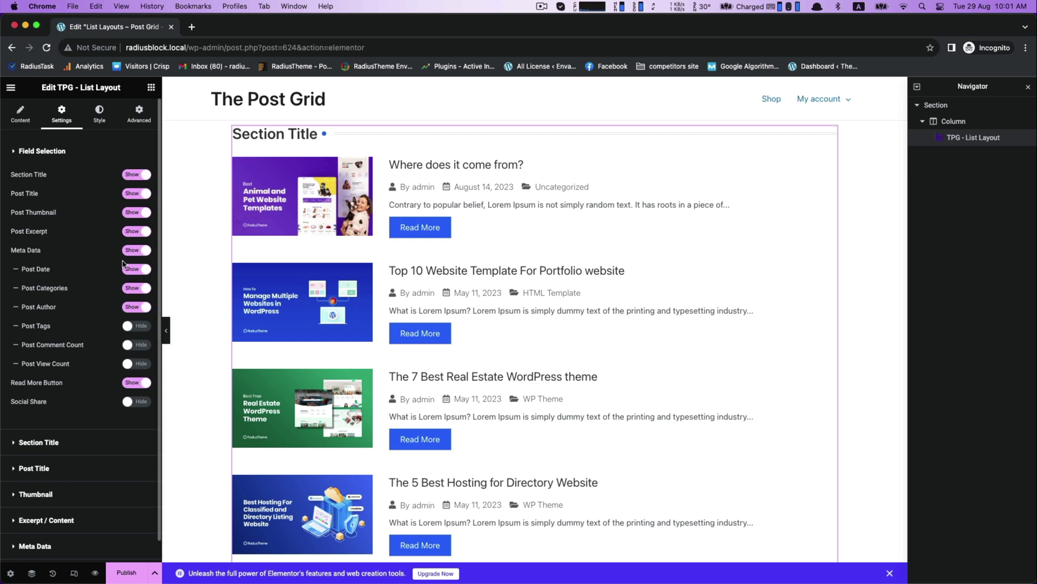
pyautogui.click(132, 253)
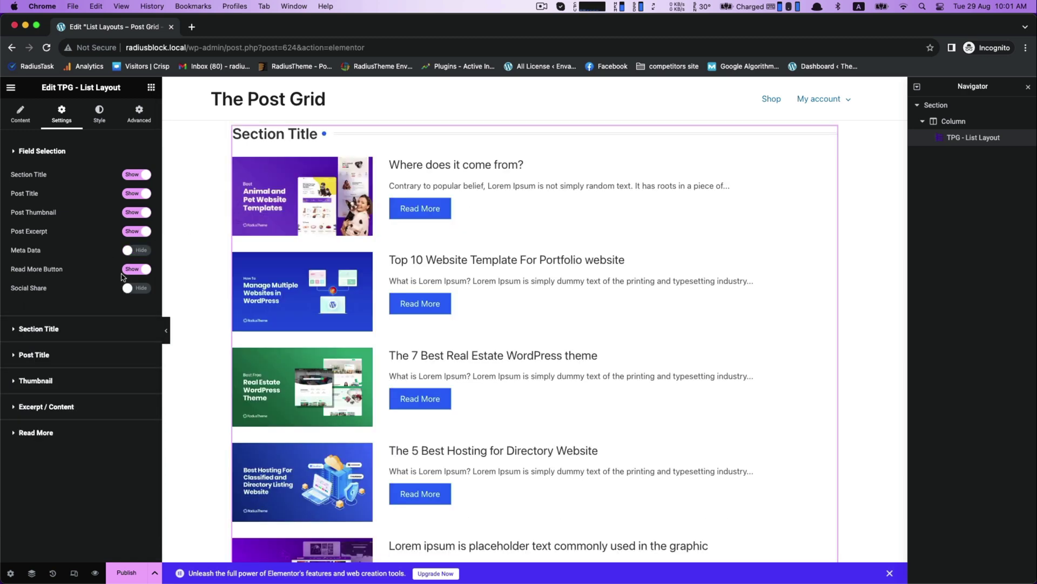
pyautogui.click(135, 272)
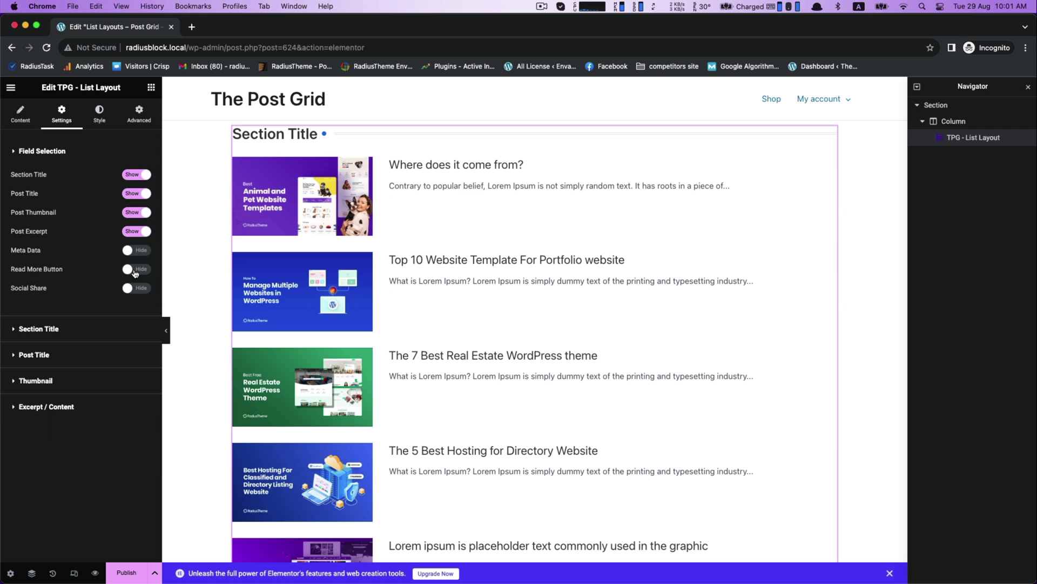
pyautogui.click(128, 270)
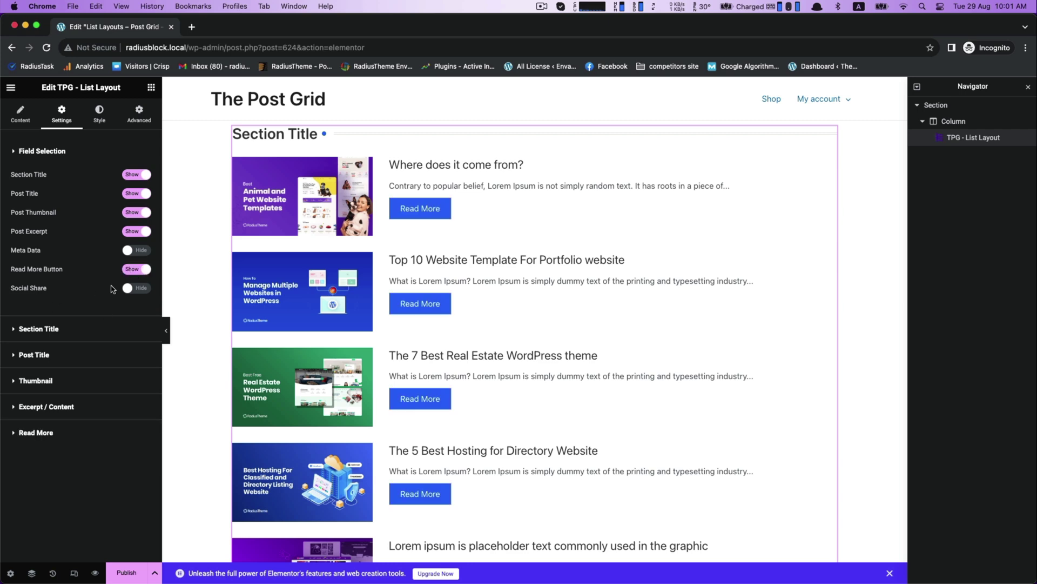
pyautogui.click(133, 288)
pyautogui.click(134, 288)
# - Change the list's section heading text to 'Read Our Blog Post'
pyautogui.click(84, 331)
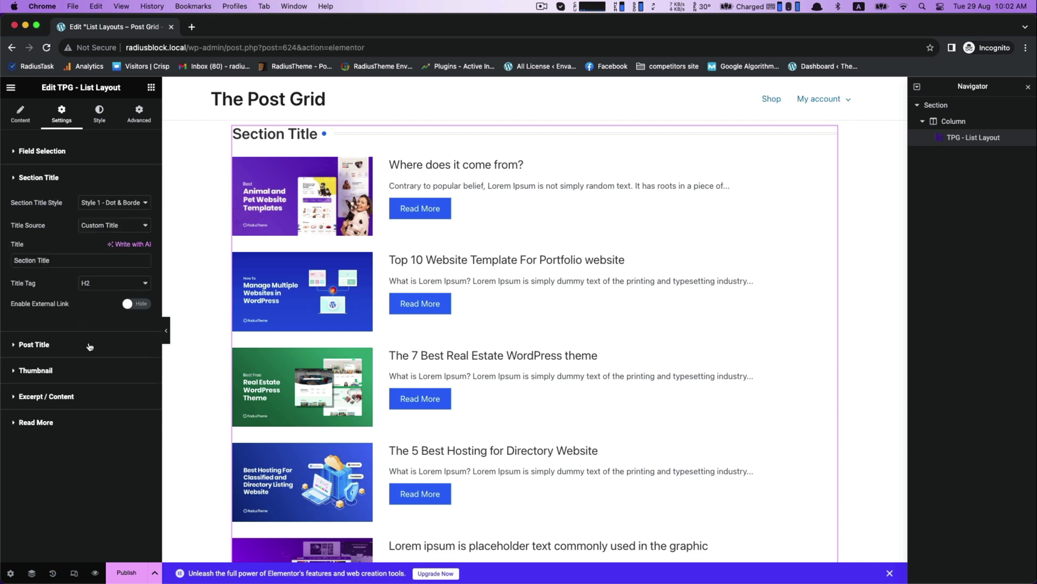
pyautogui.tripleClick(61, 260)
pyautogui.write('R')
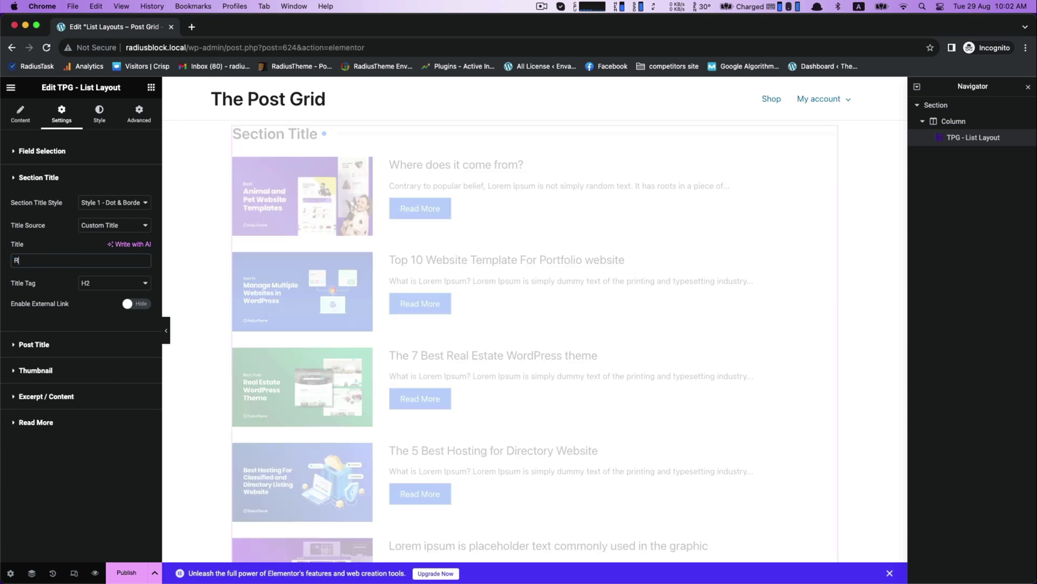
pyautogui.write('ead O')
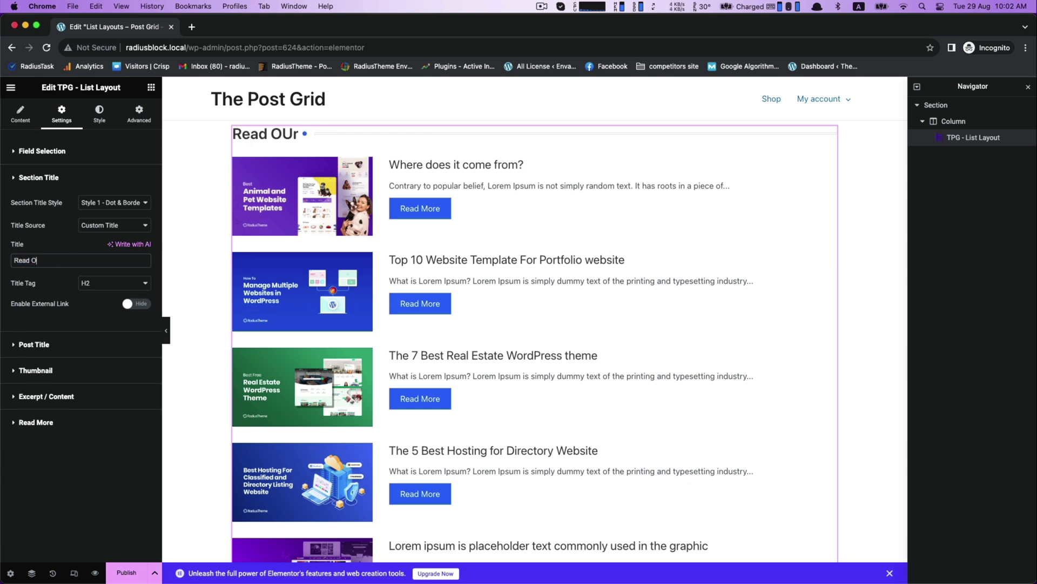
pyautogui.write('Urur Blog Post')
# - Set the post titles' Title Hover Underline to Enable
pyautogui.click(62, 352)
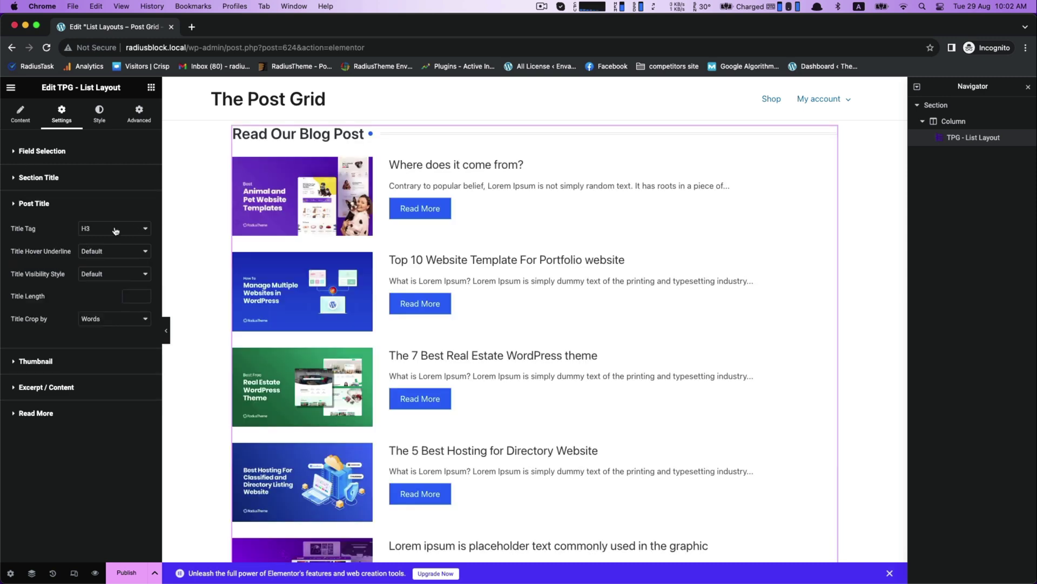
pyautogui.click(91, 252)
pyautogui.click(92, 262)
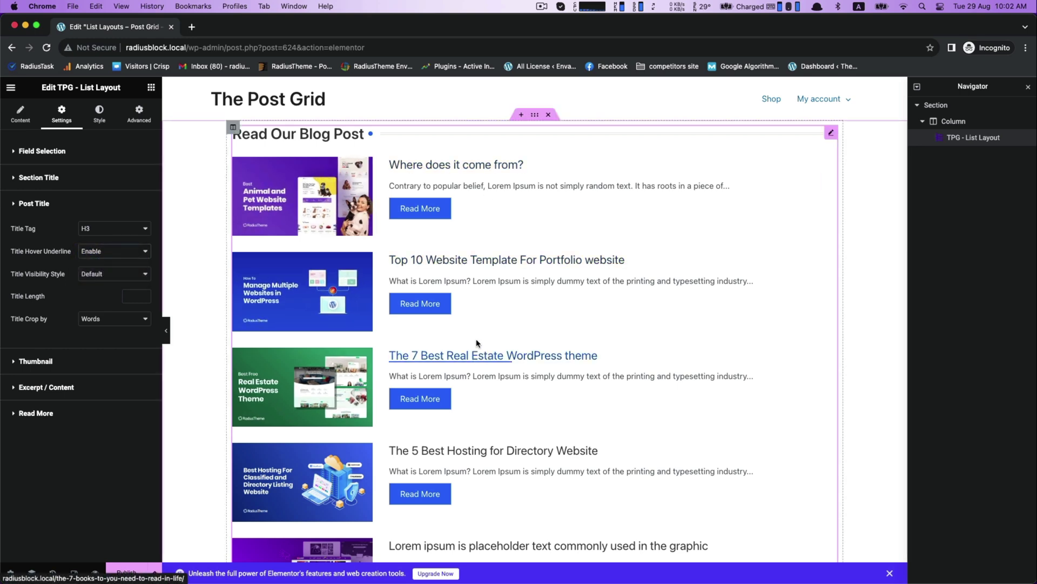
pyautogui.click(100, 252)
pyautogui.click(56, 283)
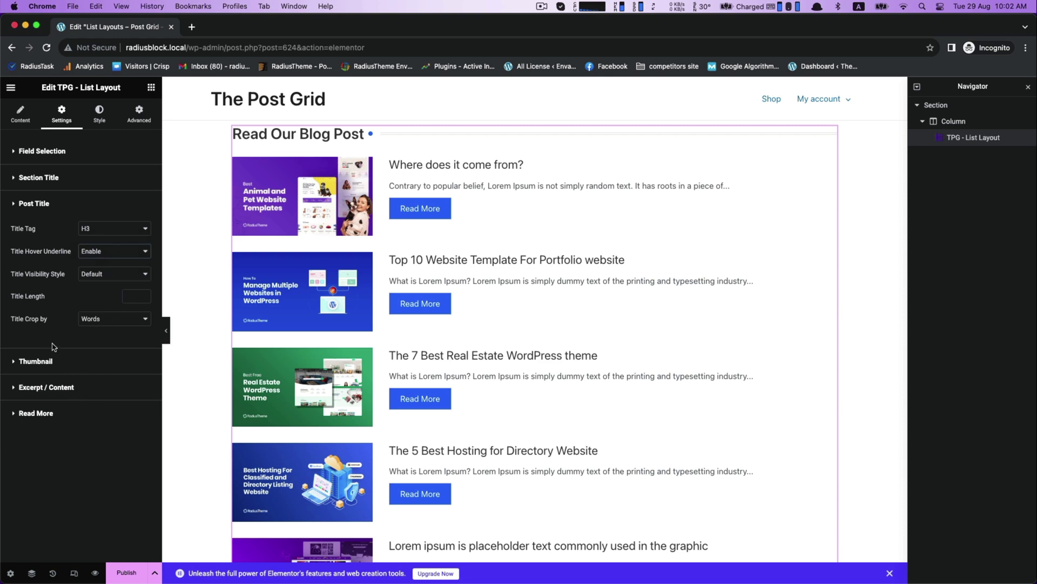
# - Set the thumbnail List Image Width to 375 px and Image Height to 212 px
pyautogui.click(35, 361)
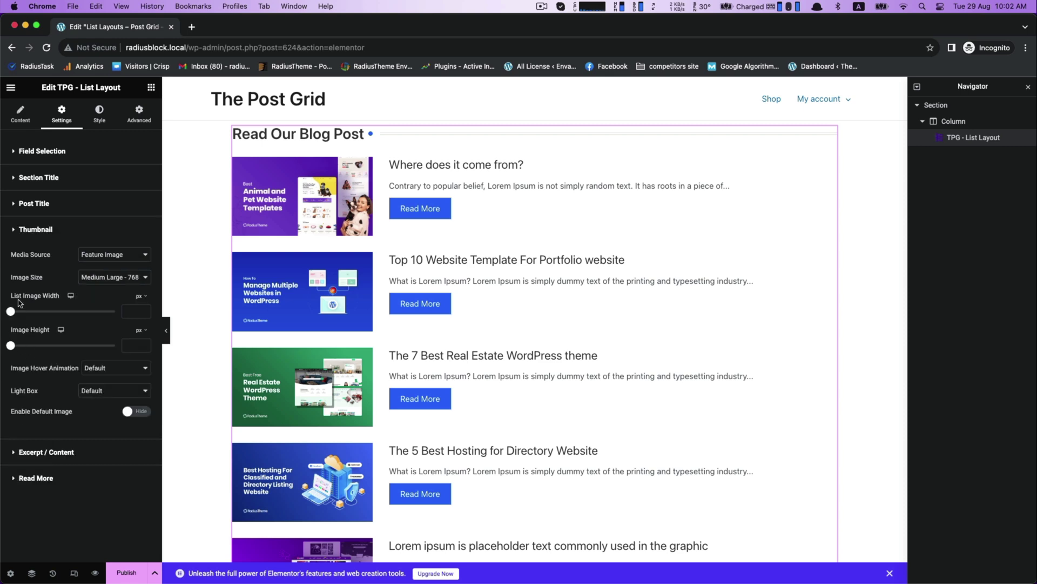
pyautogui.moveTo(10, 311); pyautogui.dragTo(68, 312)
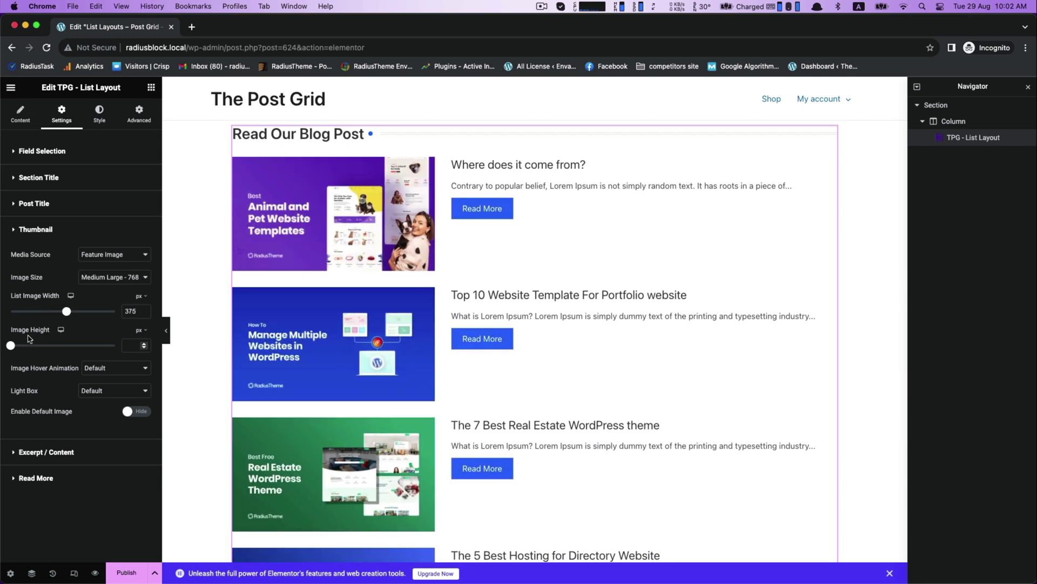
pyautogui.click(16, 346)
pyautogui.moveTo(18, 347); pyautogui.dragTo(35, 349)
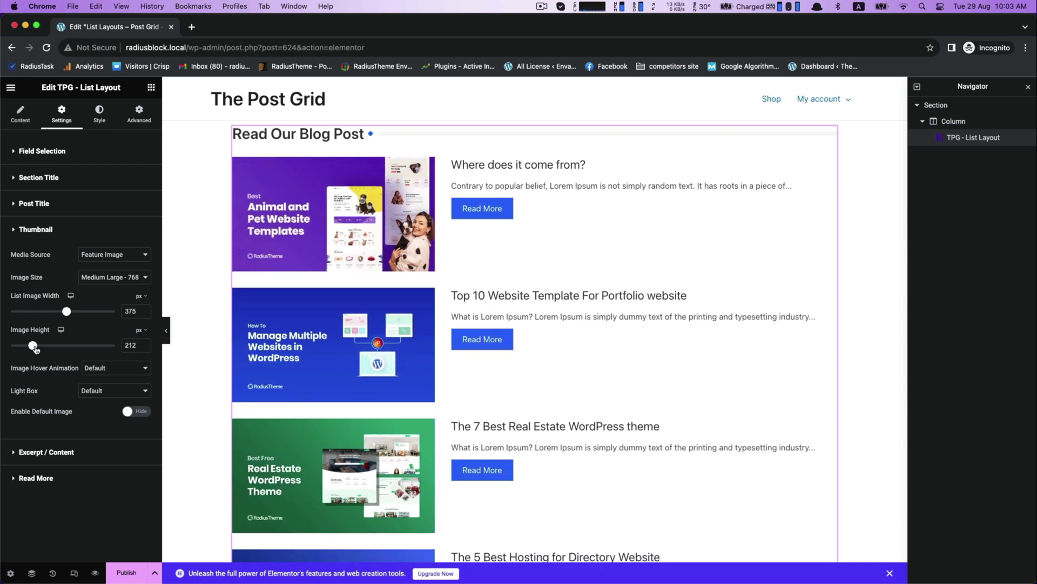
# - Set the Excerpt Limit to 250 characters
pyautogui.click(81, 459)
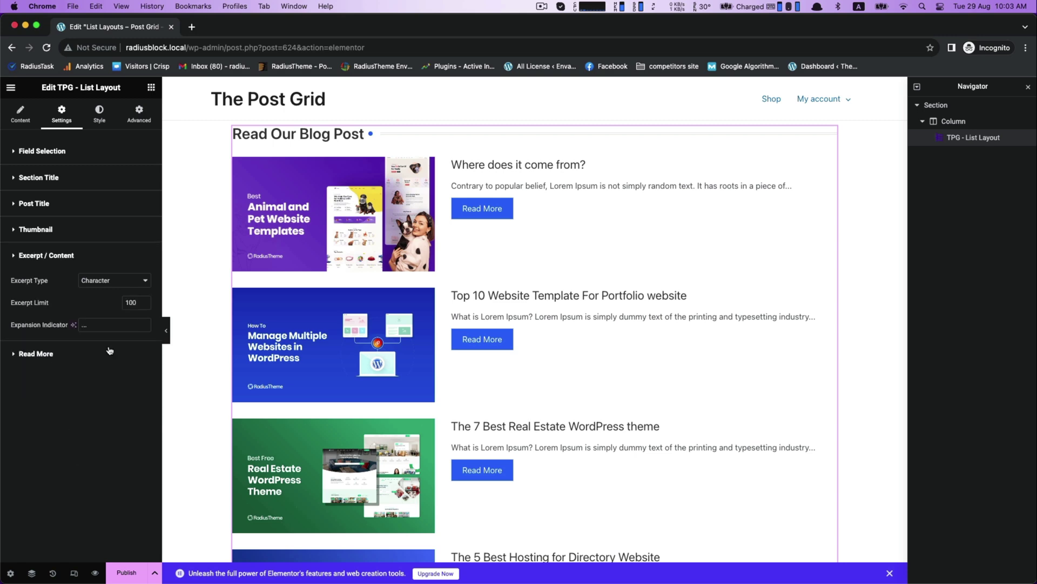
pyautogui.doubleClick(130, 303)
pyautogui.write('250')
pyautogui.scroll(-4, 532, 338)
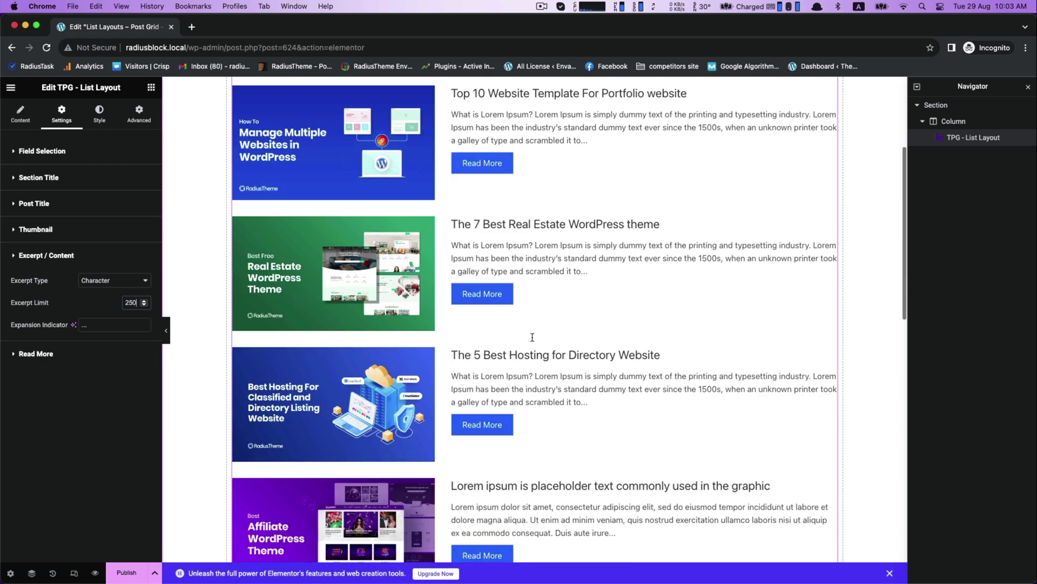
pyautogui.scroll(-6, 533, 338)
pyautogui.scroll(10, 533, 341)
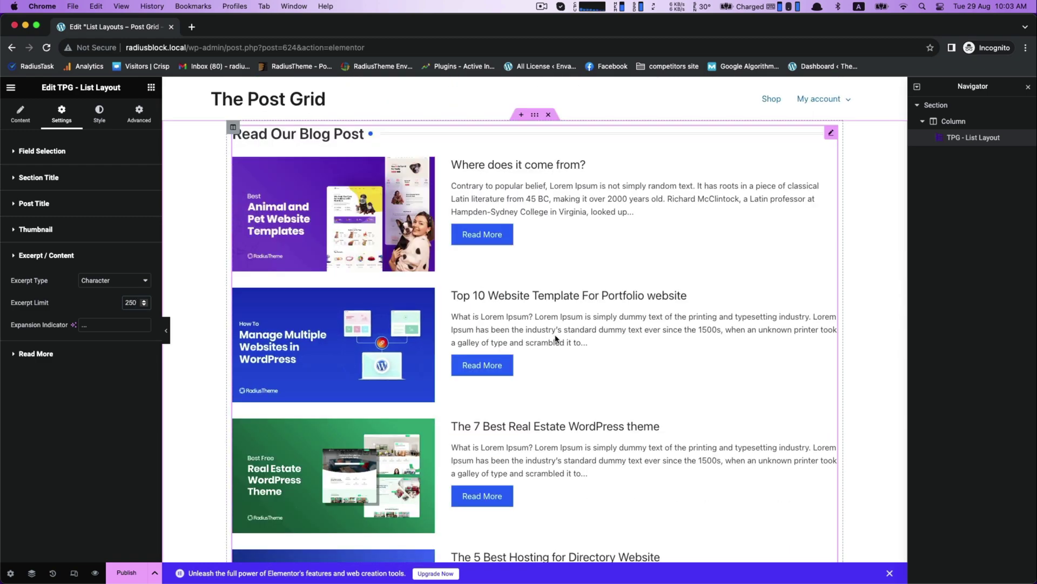
# - Review the Read More button styles and keep the default one
pyautogui.click(66, 353)
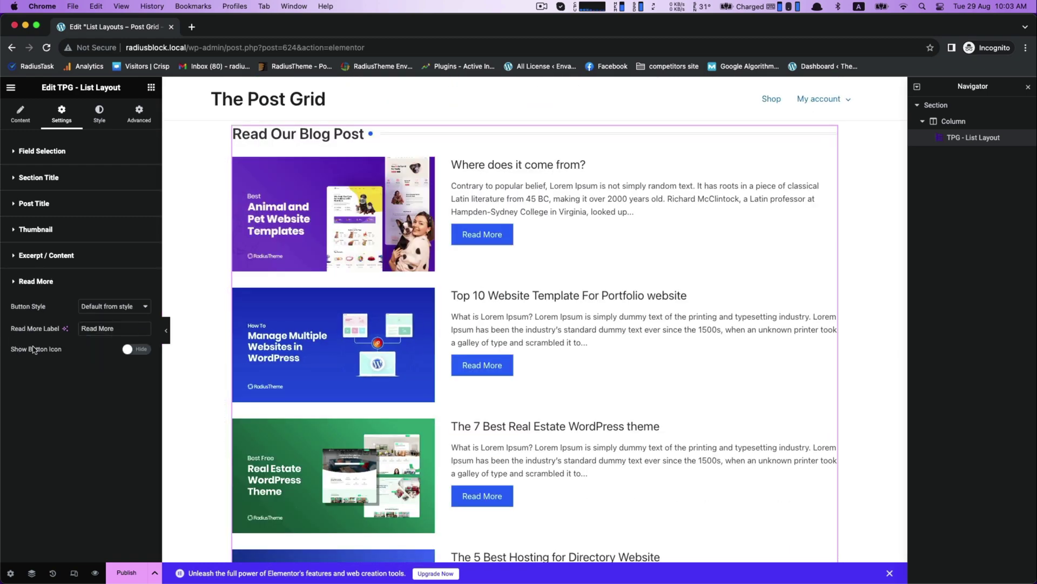
pyautogui.click(105, 306)
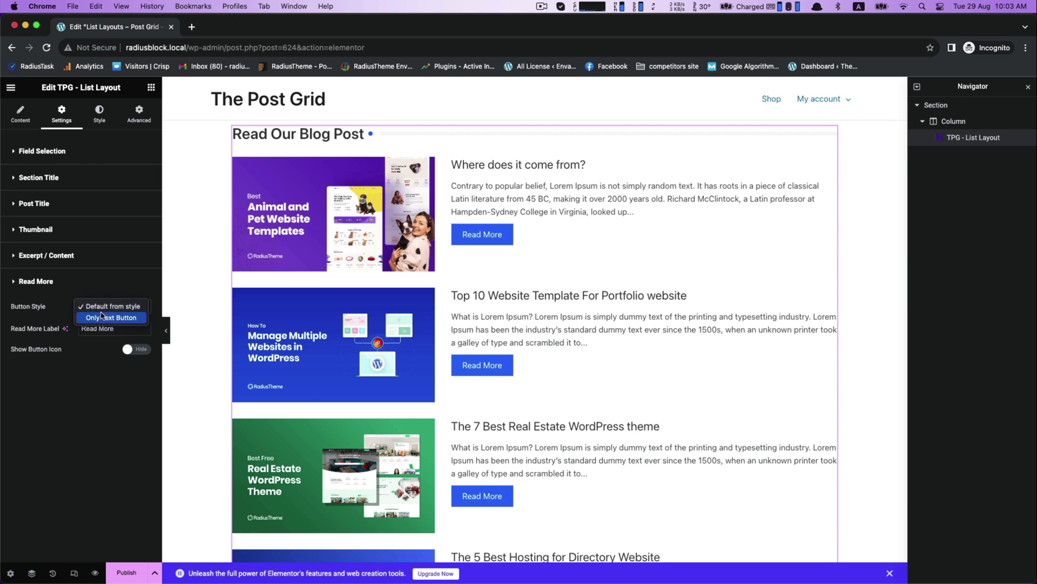
pyautogui.click(61, 359)
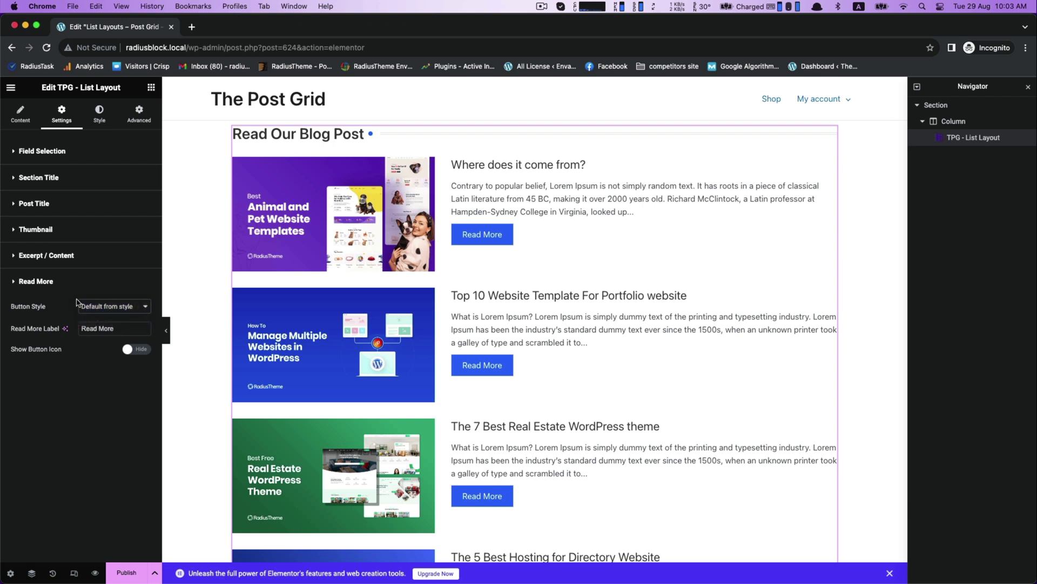
# - In Style > Post Title typography, set the font family to Helvetica and size to 30 px
pyautogui.click(54, 178)
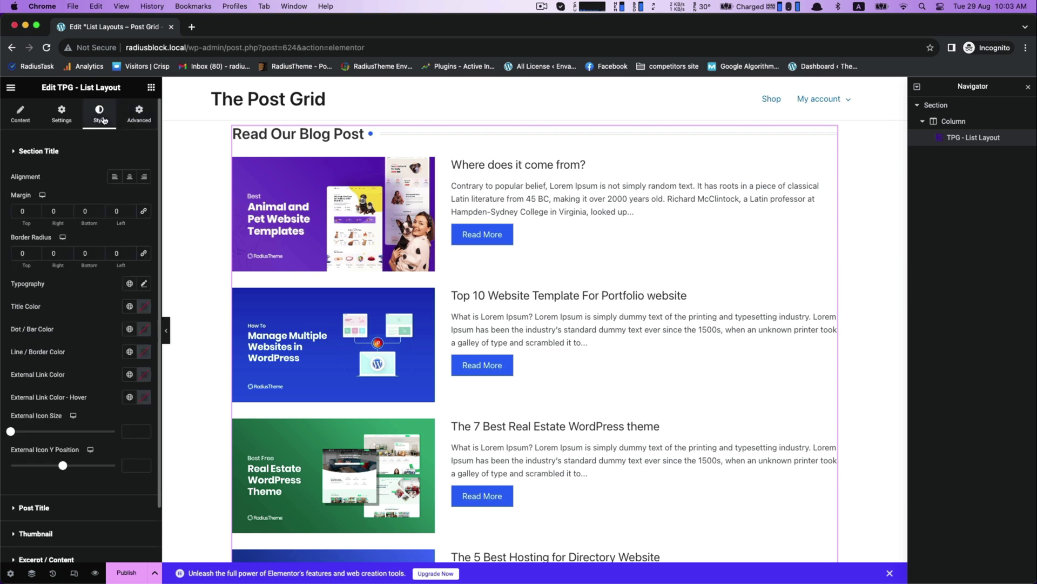
pyautogui.scroll(-3, 75, 270)
pyautogui.scroll(5, 75, 270)
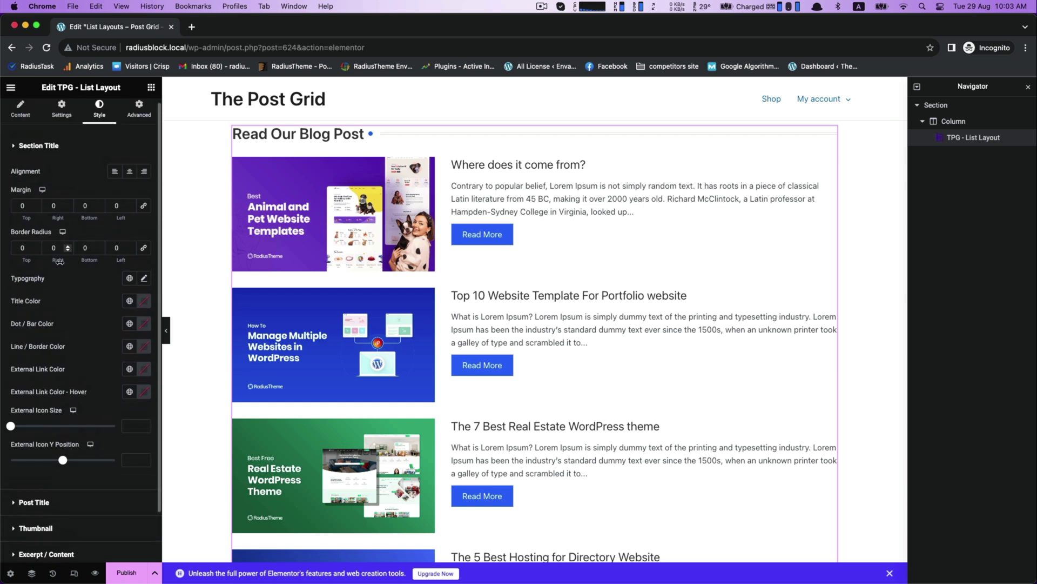
pyautogui.click(16, 142)
pyautogui.click(31, 189)
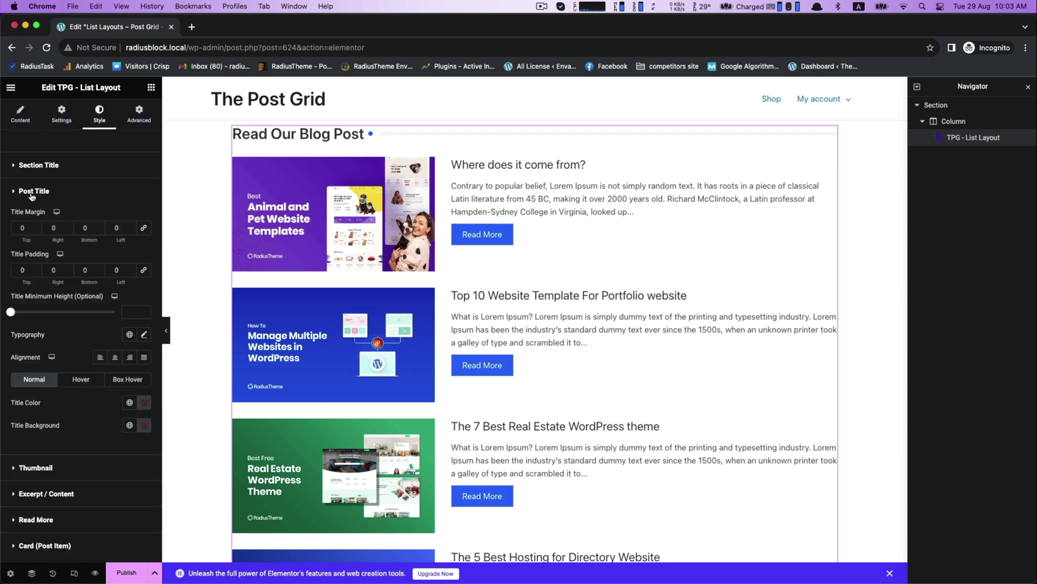
pyautogui.click(143, 335)
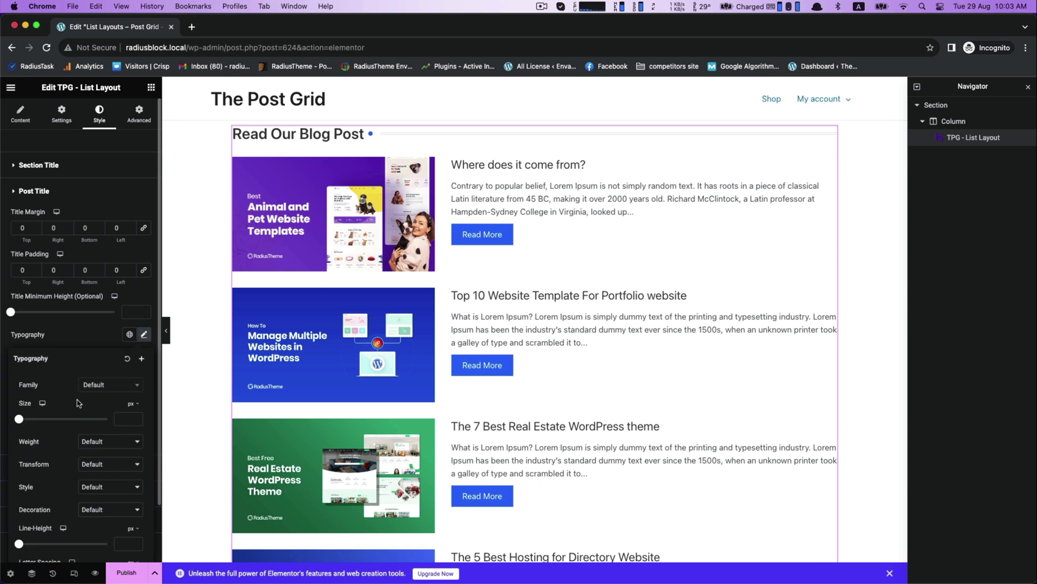
pyautogui.scroll(-1, 81, 404)
pyautogui.click(106, 359)
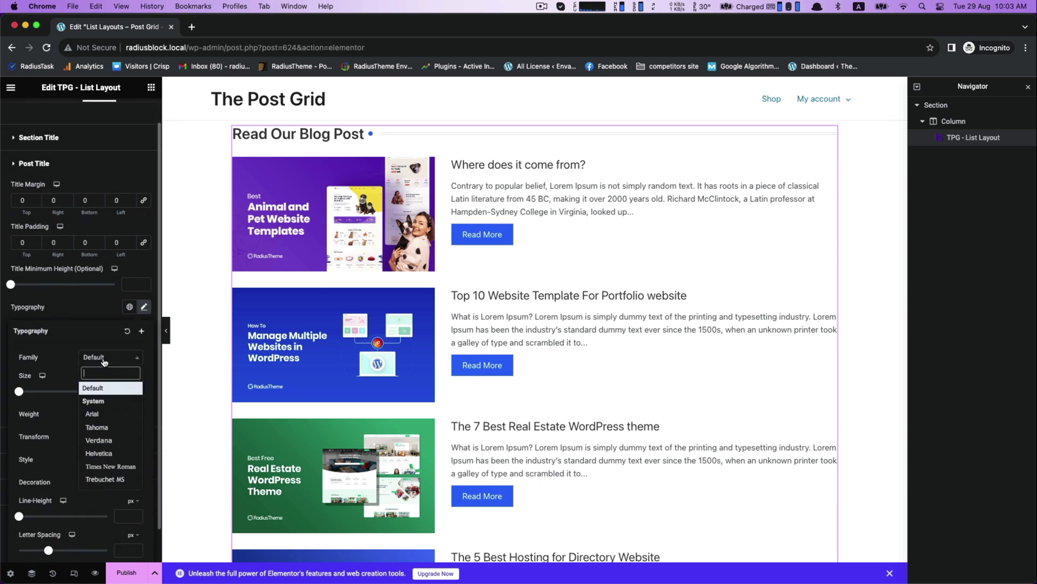
pyautogui.click(111, 479)
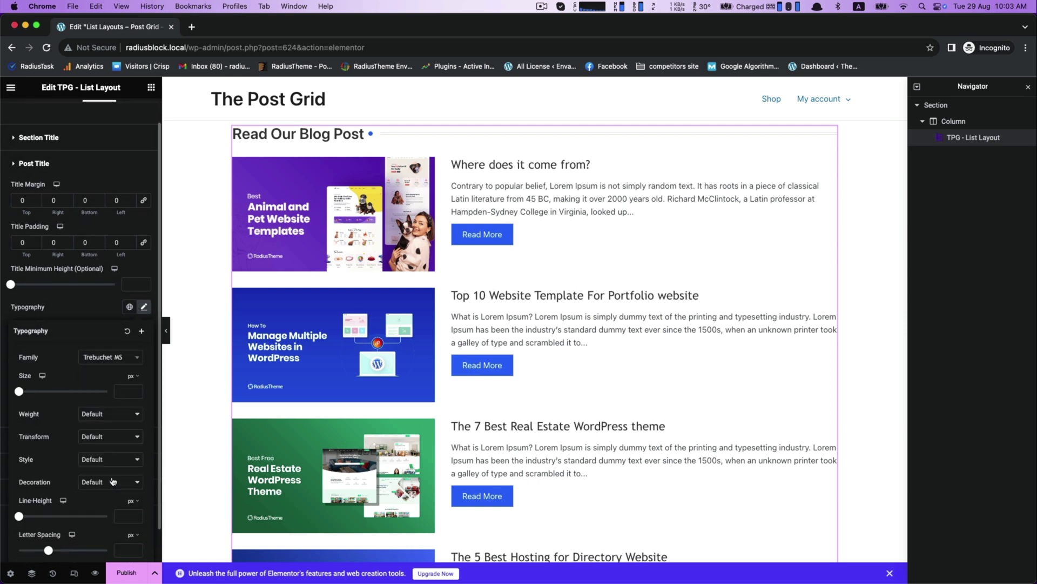
pyautogui.click(109, 359)
pyautogui.click(108, 454)
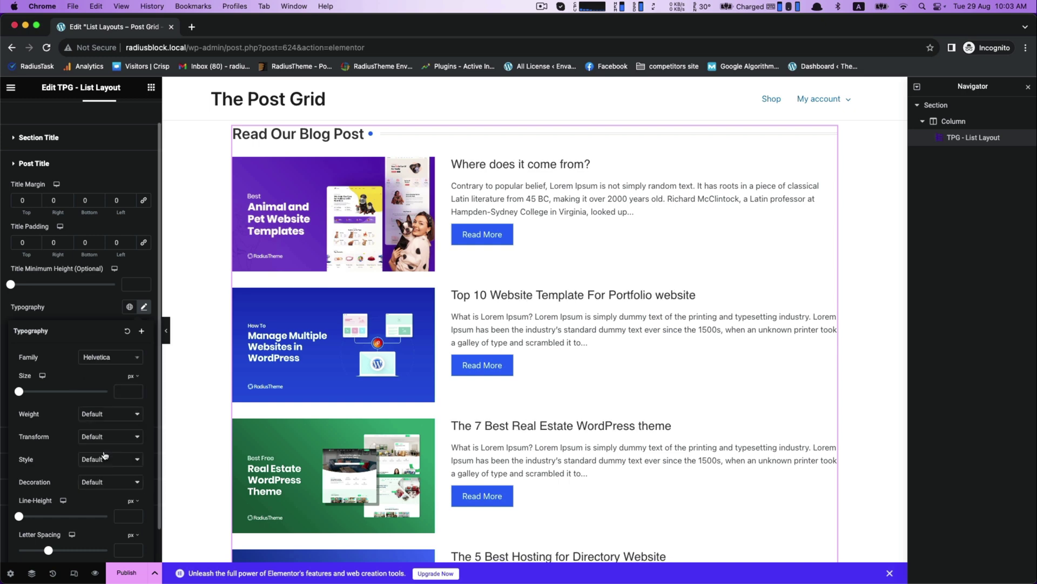
pyautogui.moveTo(18, 394)
pyautogui.mouseDown()
pyautogui.moveTo(40, 394)
pyautogui.moveTo(30, 395)
pyautogui.mouseUp()
pyautogui.scroll(-1, 34, 409)
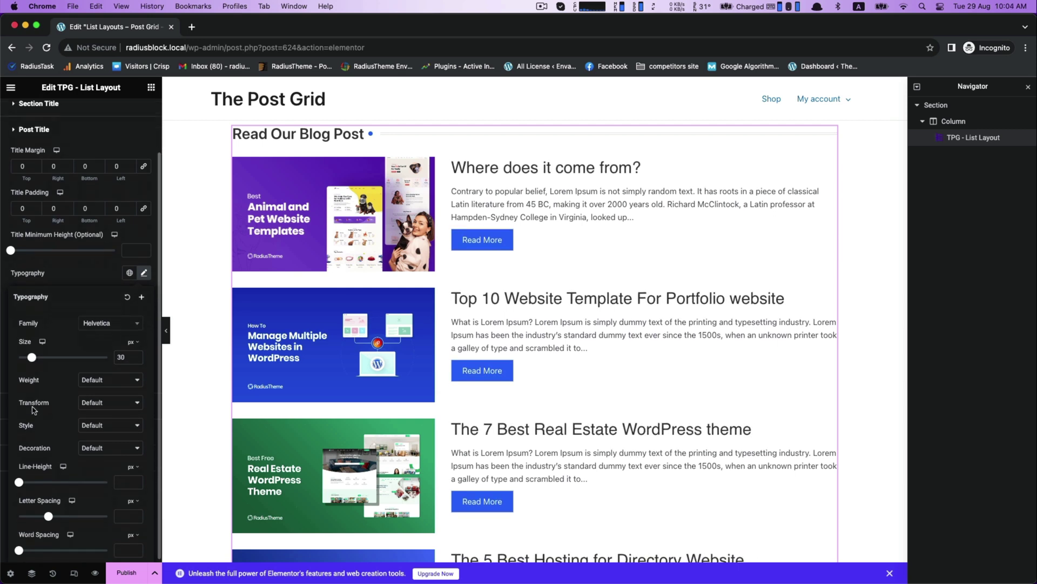
# - Set the Read More button background colour to dark maroon #6D1E1E
pyautogui.click(34, 128)
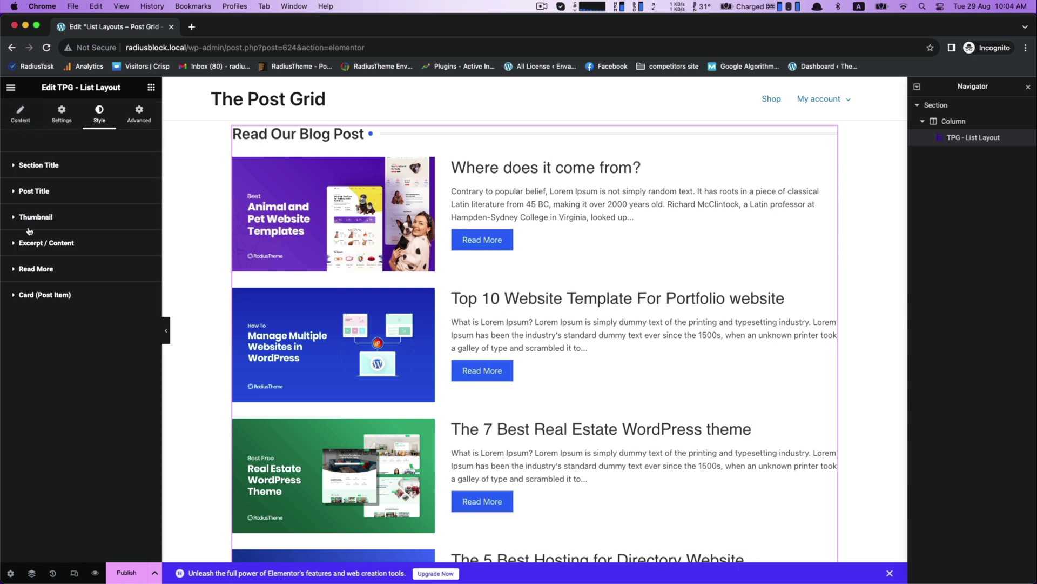
pyautogui.click(43, 269)
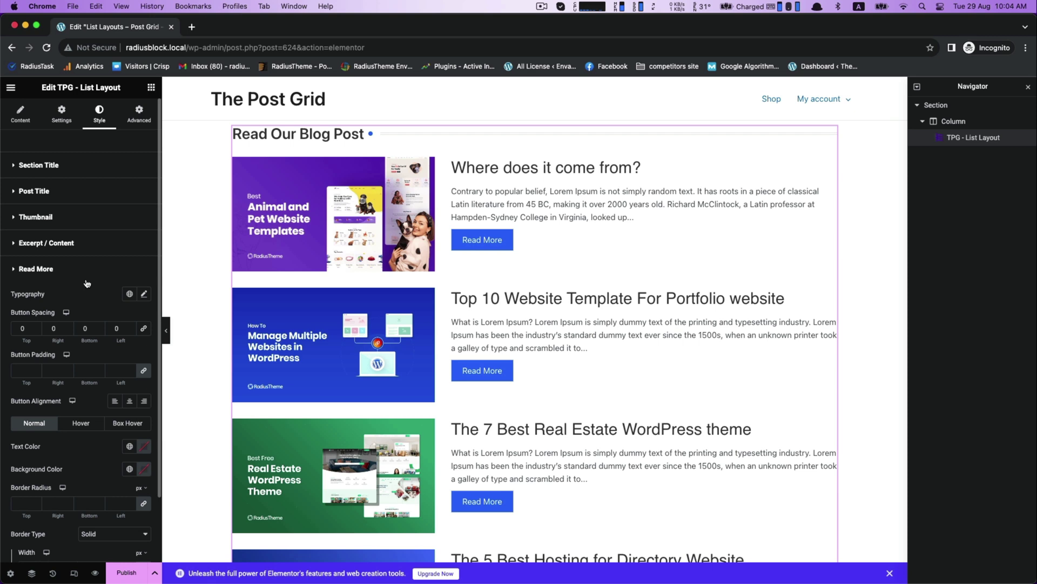
pyautogui.scroll(-2, 115, 342)
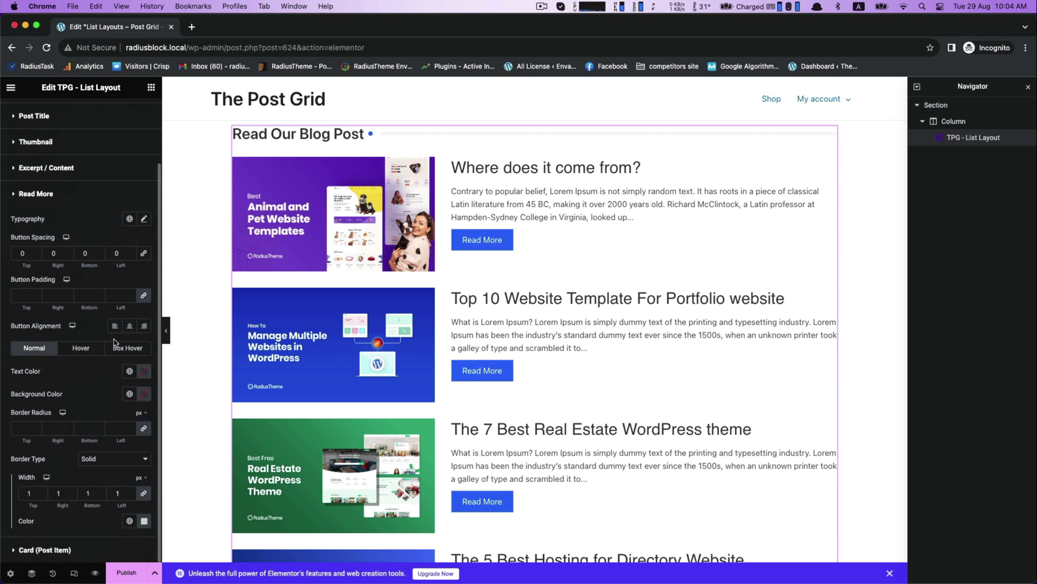
pyautogui.click(146, 399)
pyautogui.click(172, 483)
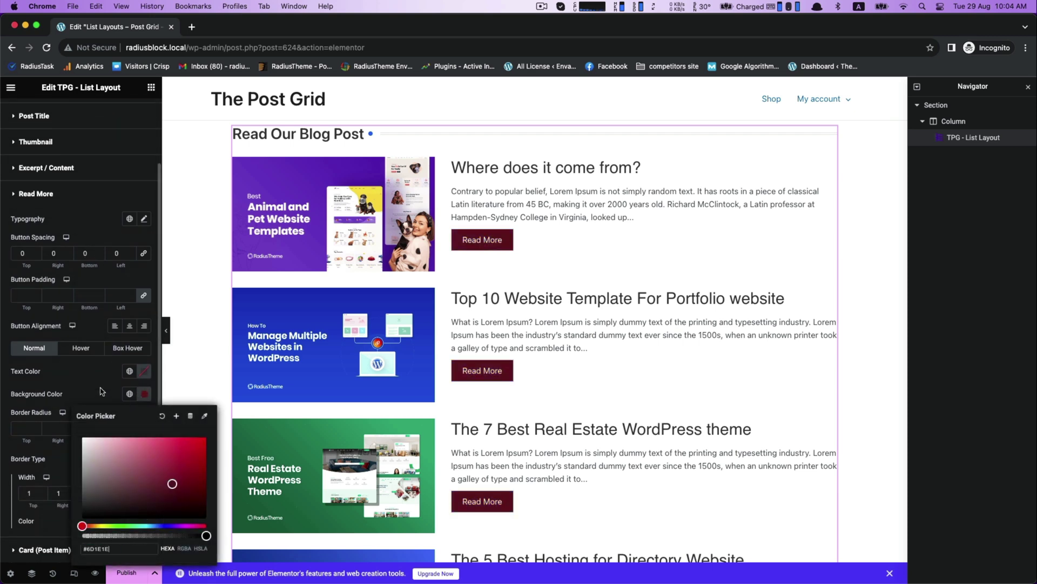
pyautogui.click(82, 382)
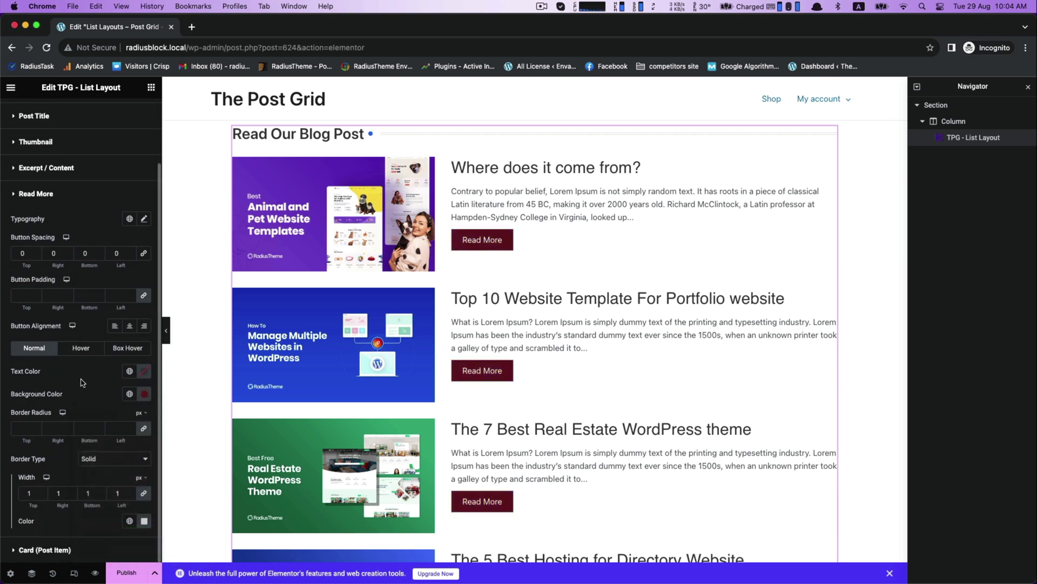
pyautogui.click(33, 200)
pyautogui.click(142, 112)
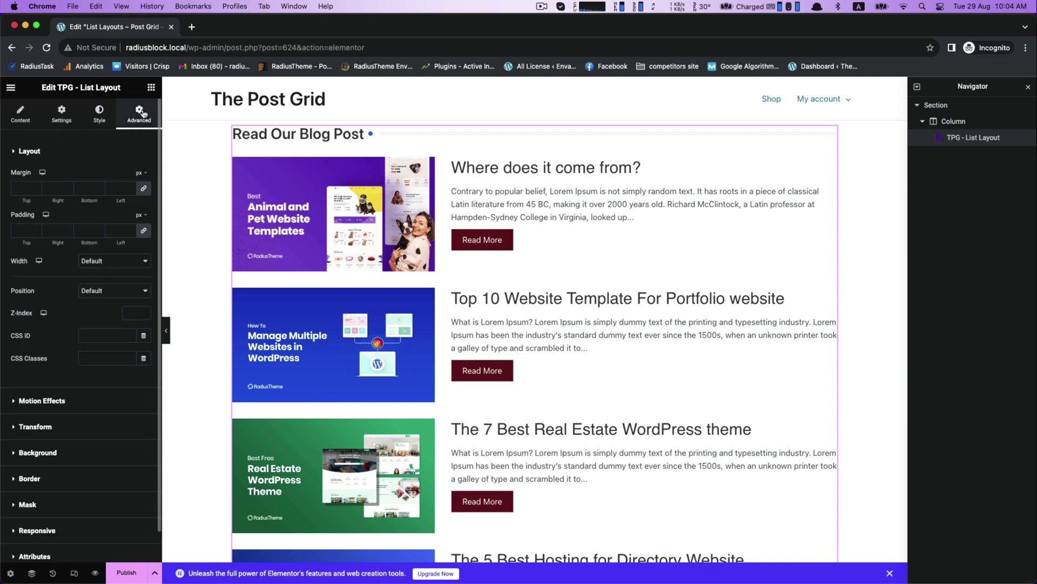
# - Select the section containing the blog list and bring up its Style settings
pyautogui.click(107, 123)
pyautogui.click(139, 113)
pyautogui.click(534, 114)
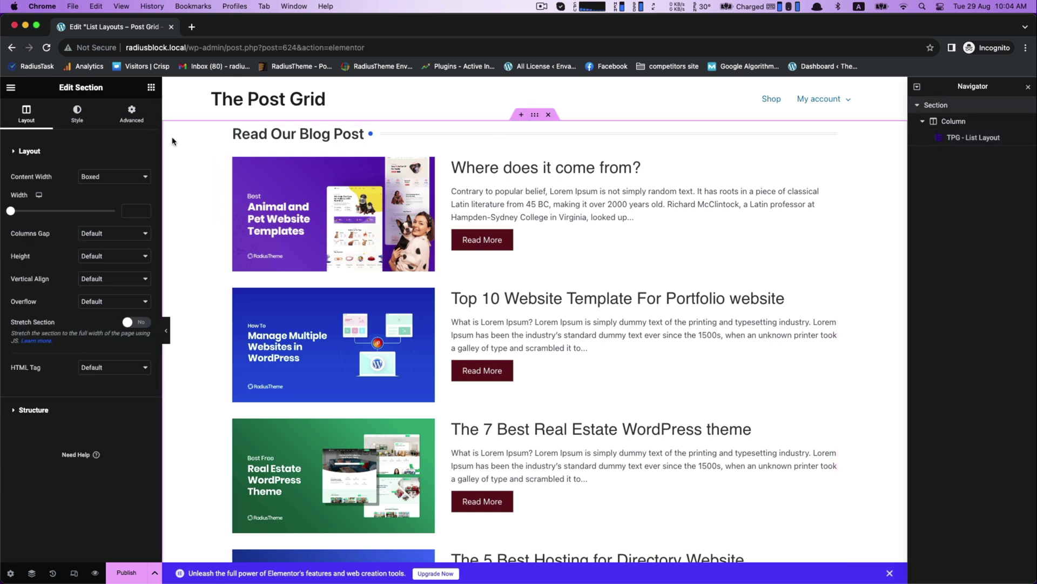
pyautogui.click(77, 113)
# - Give the section a Classic background in a pale pink colour
pyautogui.click(100, 199)
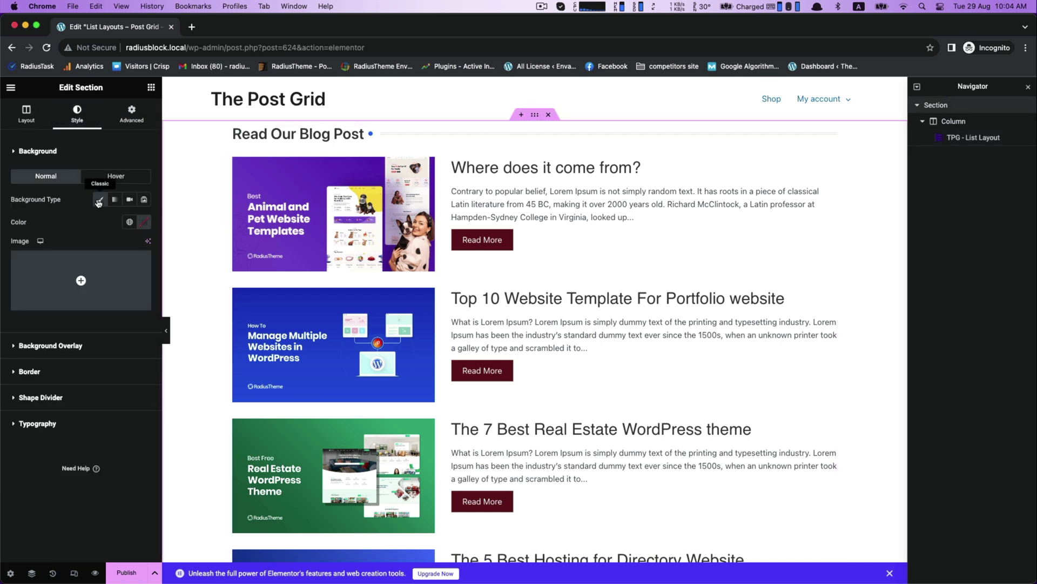
pyautogui.click(144, 222)
pyautogui.moveTo(112, 280); pyautogui.dragTo(88, 269)
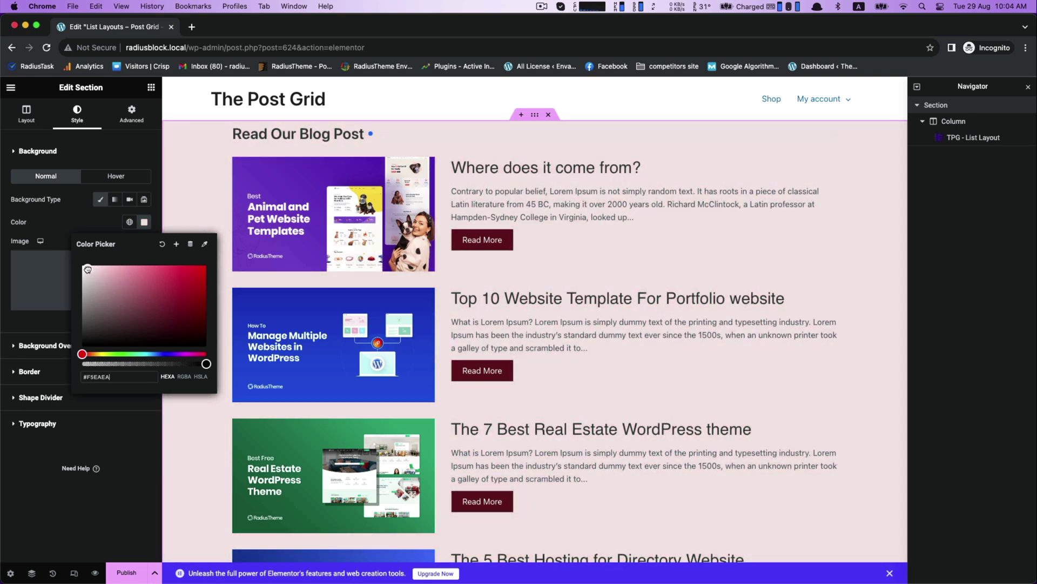
pyautogui.click(123, 430)
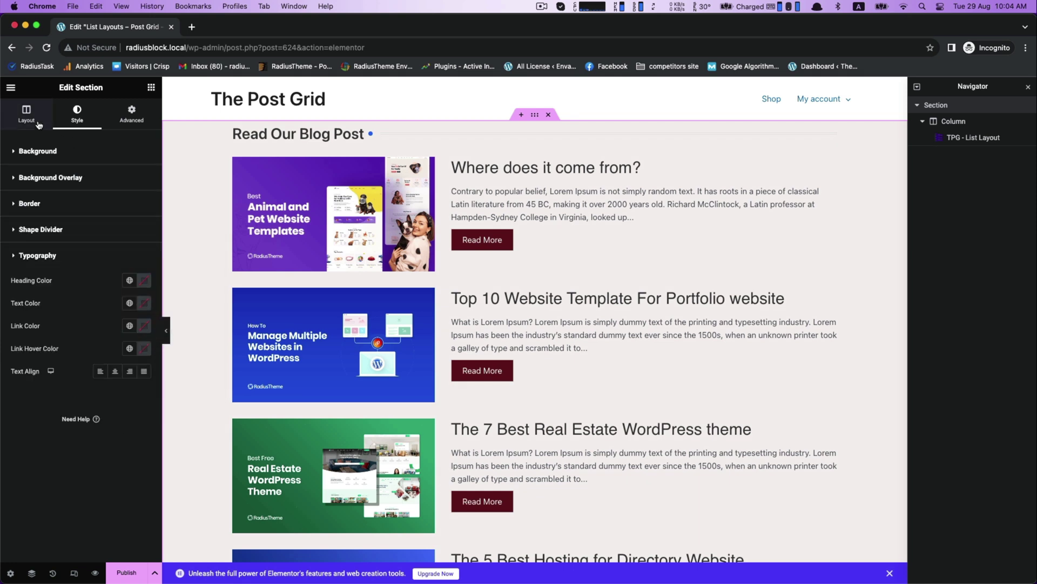
pyautogui.scroll(-4, 204, 397)
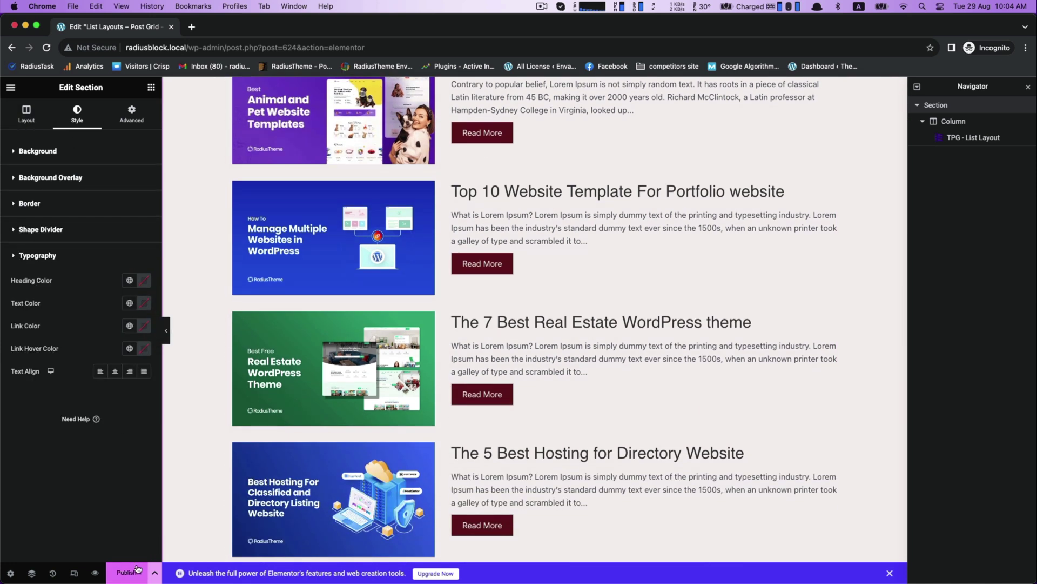
pyautogui.click(121, 540)
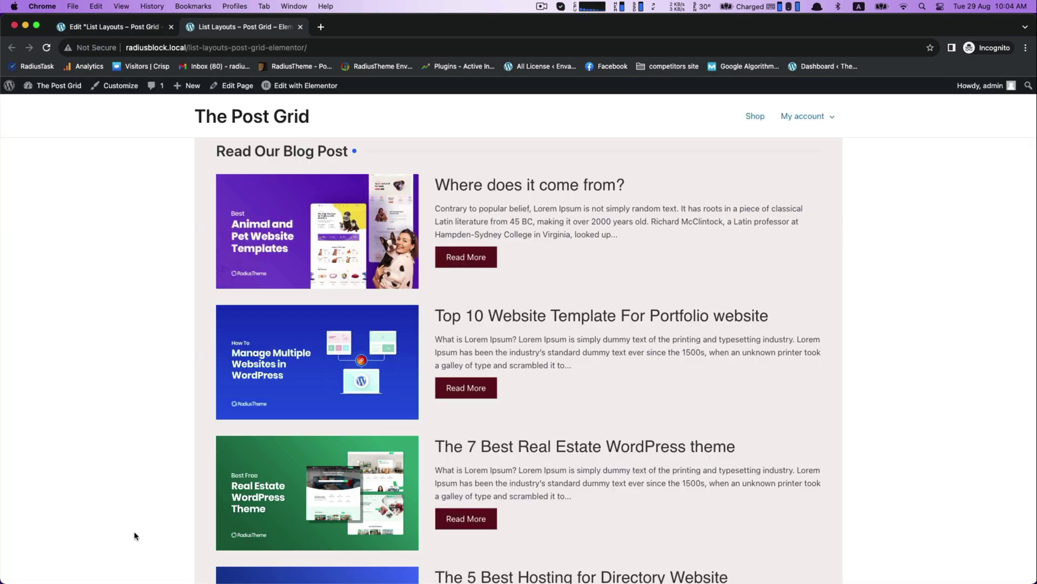
pyautogui.scroll(-15, 680, 392)
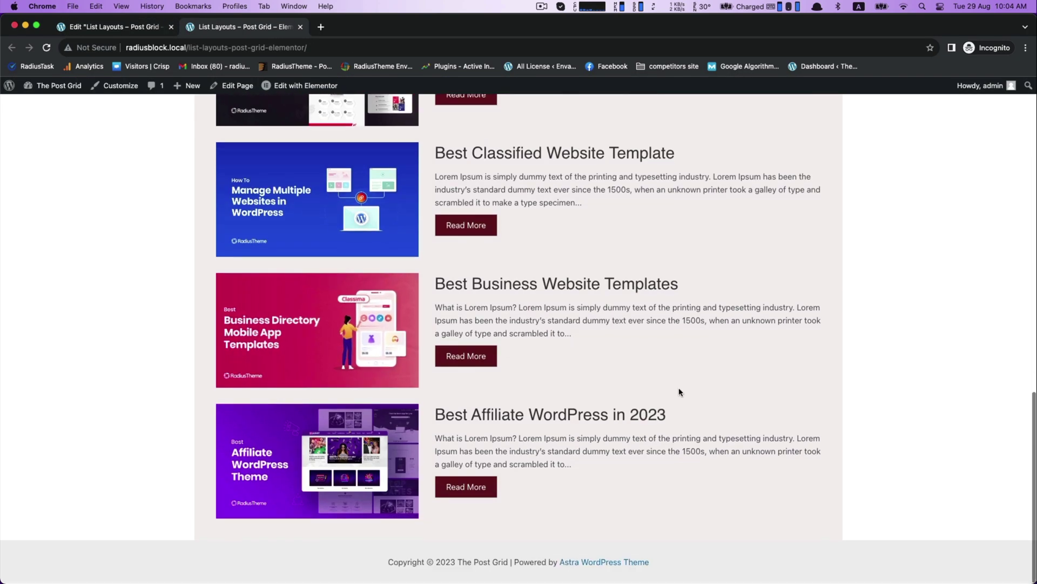
pyautogui.scroll(8, 680, 392)
pyautogui.scroll(10, 680, 391)
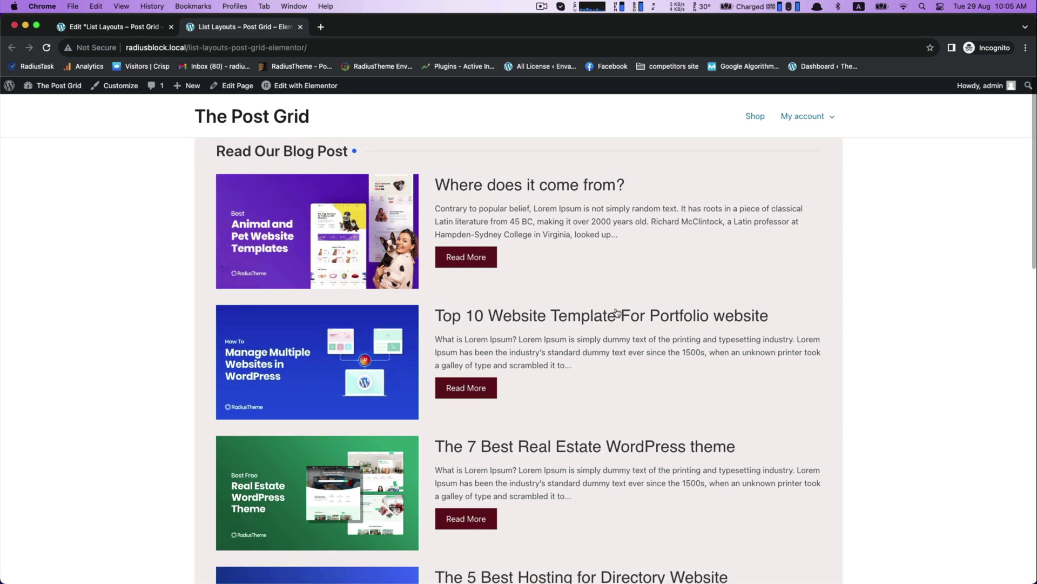
pyautogui.scroll(-8, 567, 449)
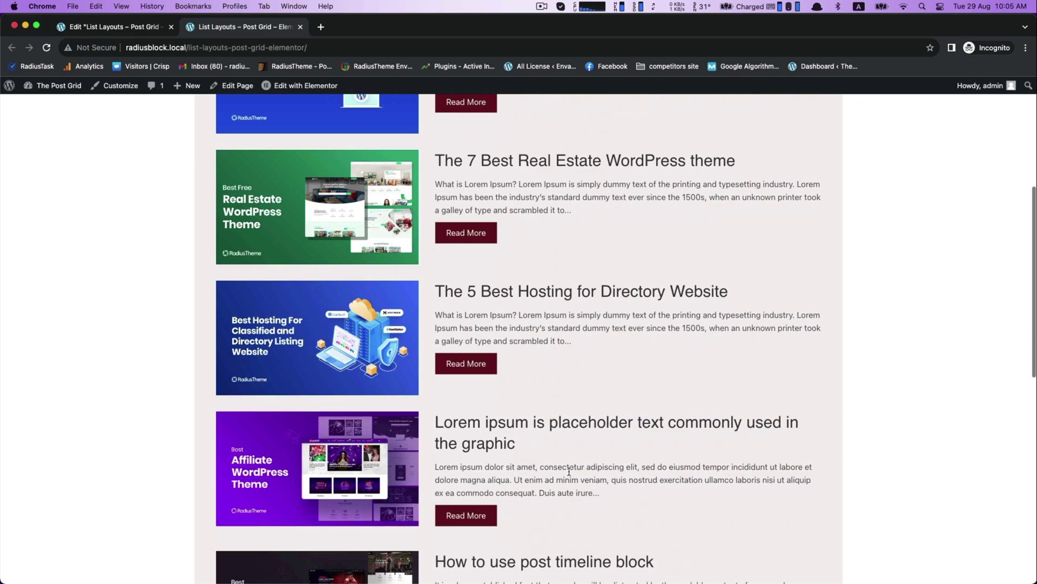
pyautogui.scroll(8, 548, 409)
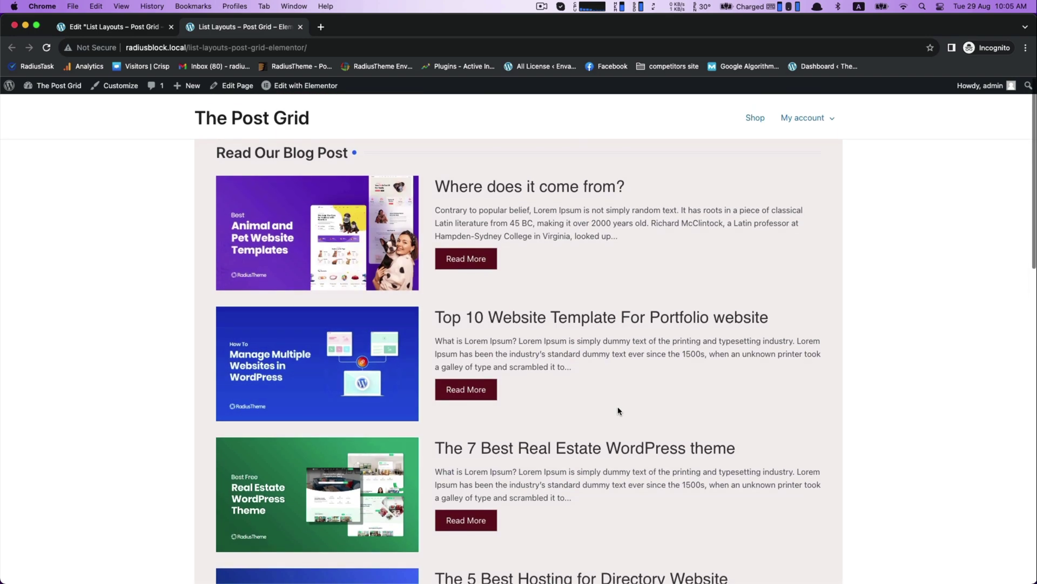